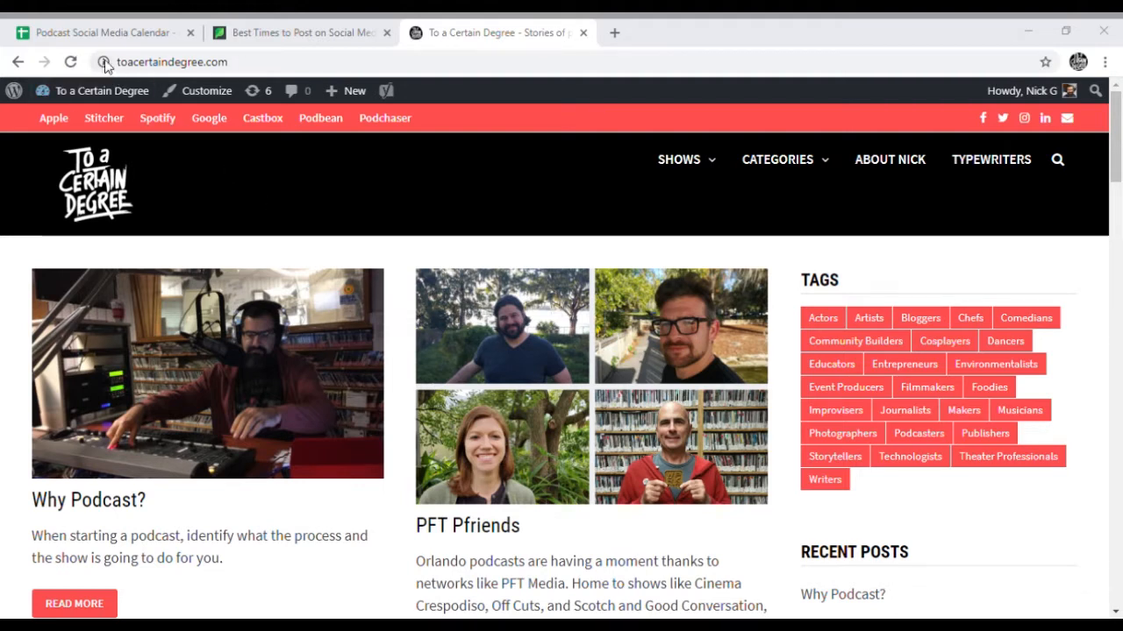
Switch to the podcast social media calendar spreadsheet and view the social network choices for the Thursday 5 AM blog post
click(99, 35)
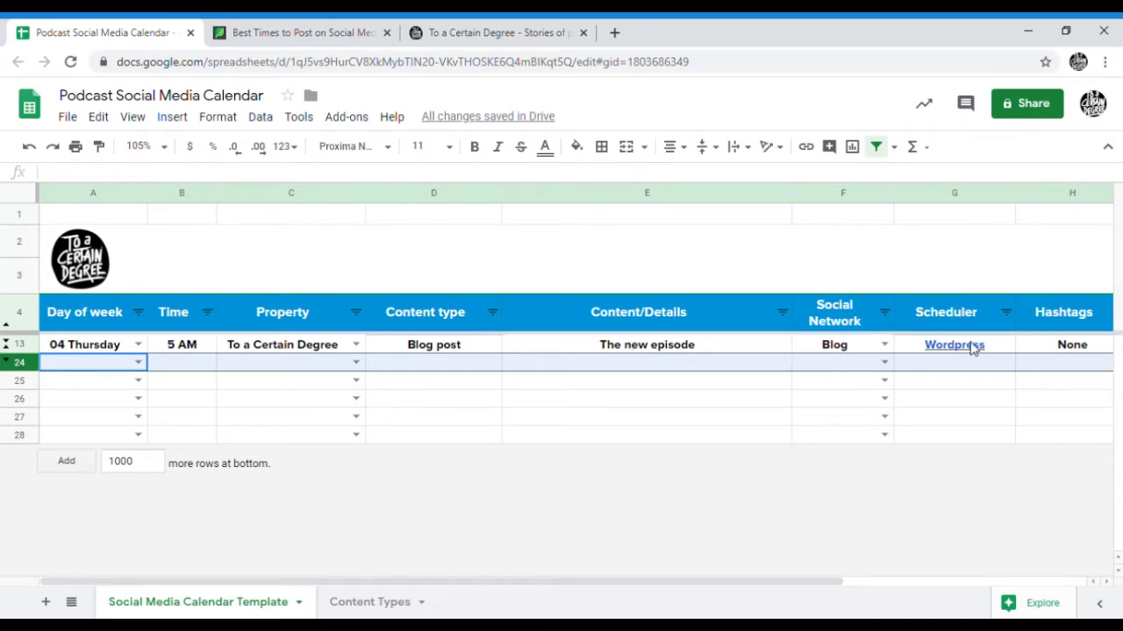
mouse_move(993, 358)
click(884, 347)
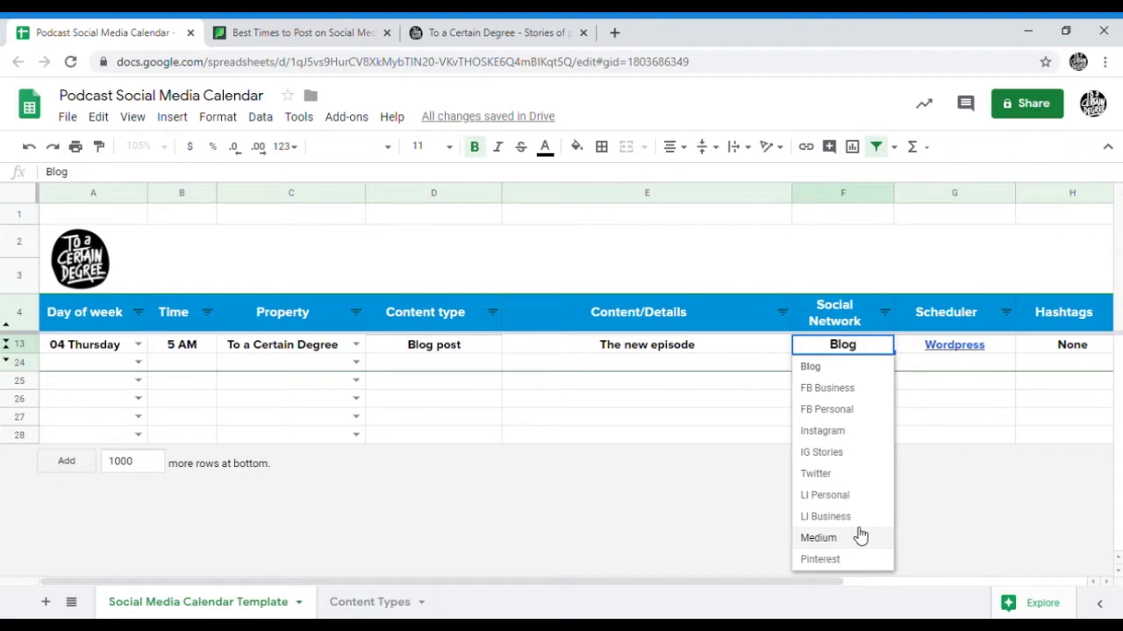
click(753, 485)
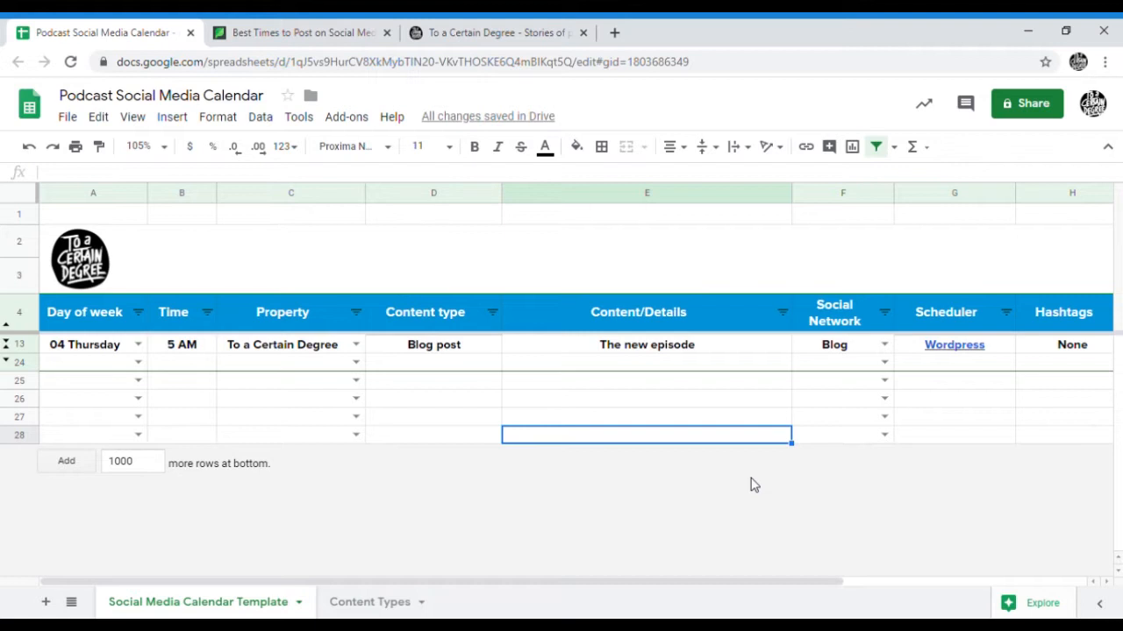
Undo the hiding of Thursday rows 14 to 18 and check their content details and social network cells
key(ctrl+z)
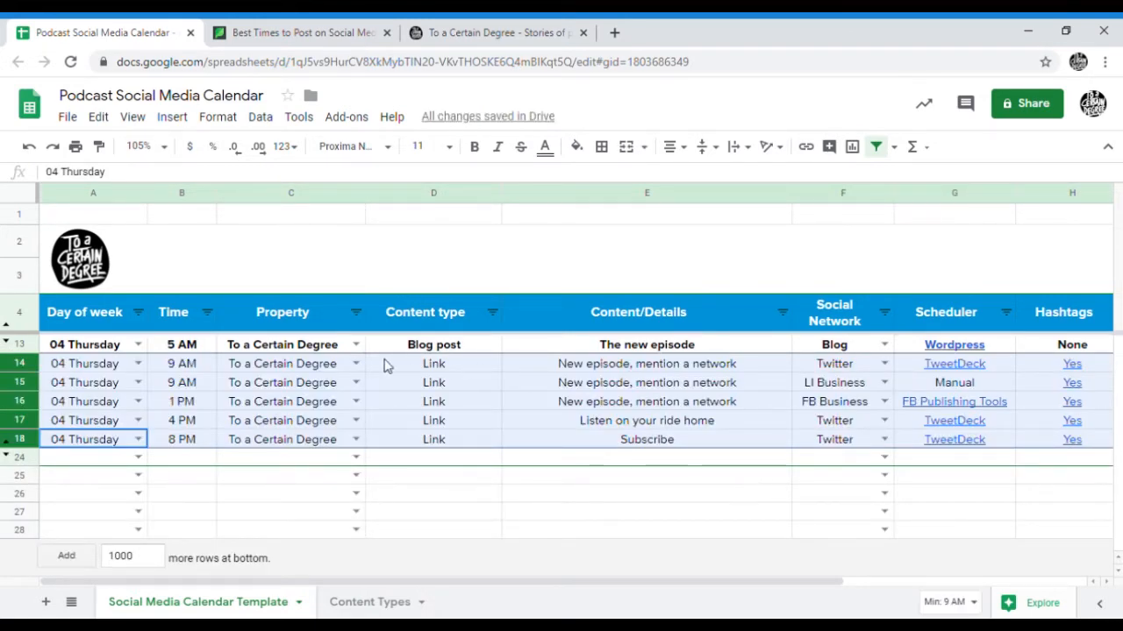
click(604, 406)
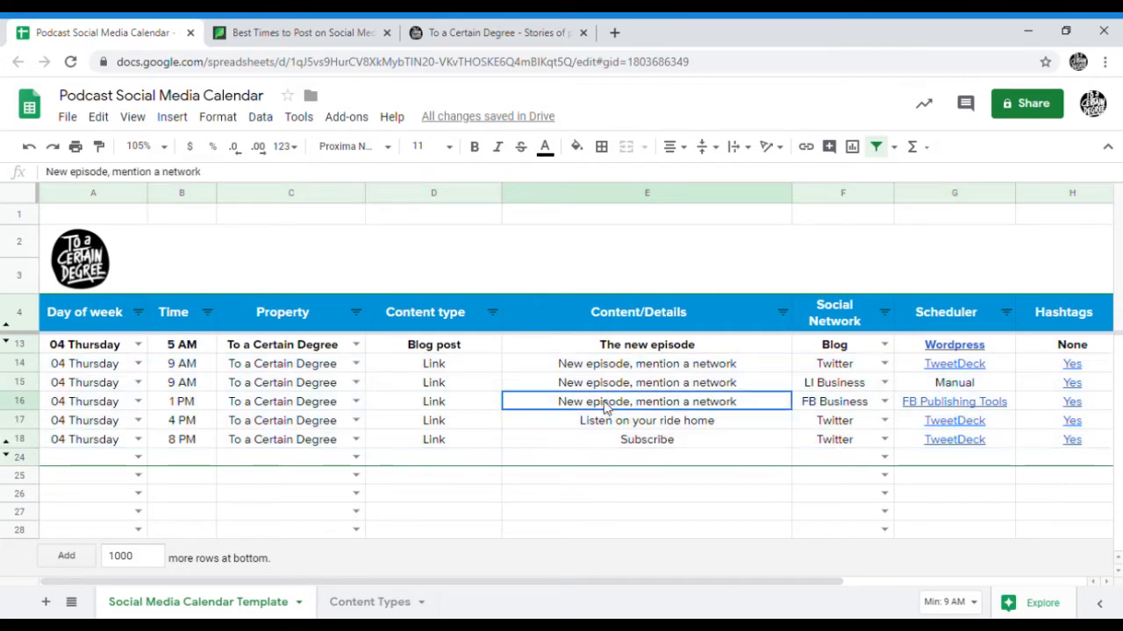
click(854, 366)
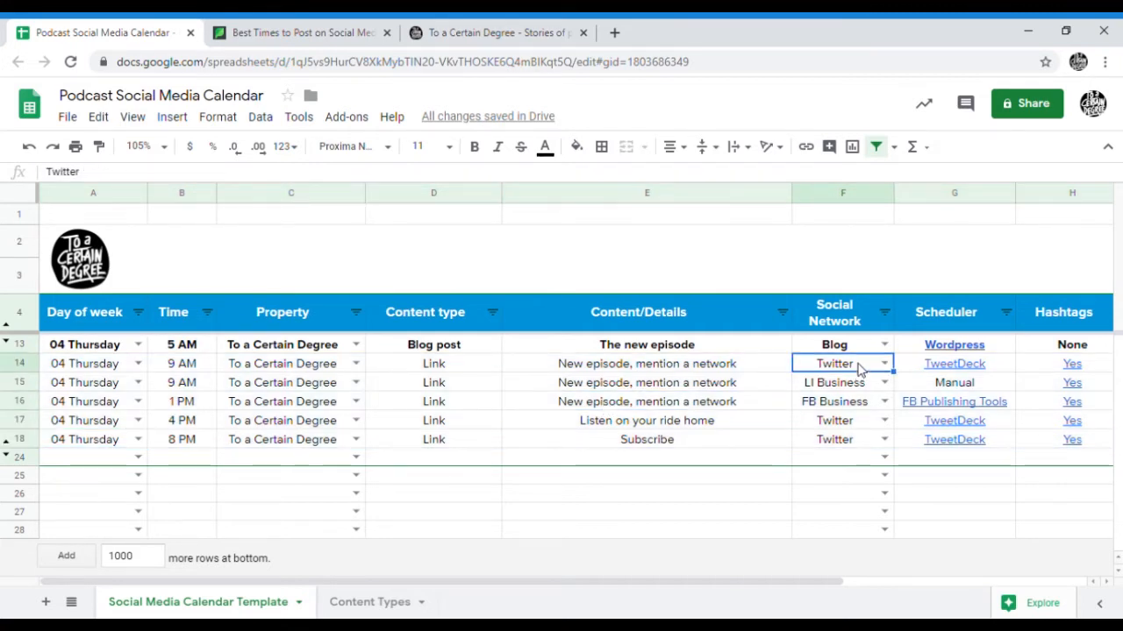
click(847, 386)
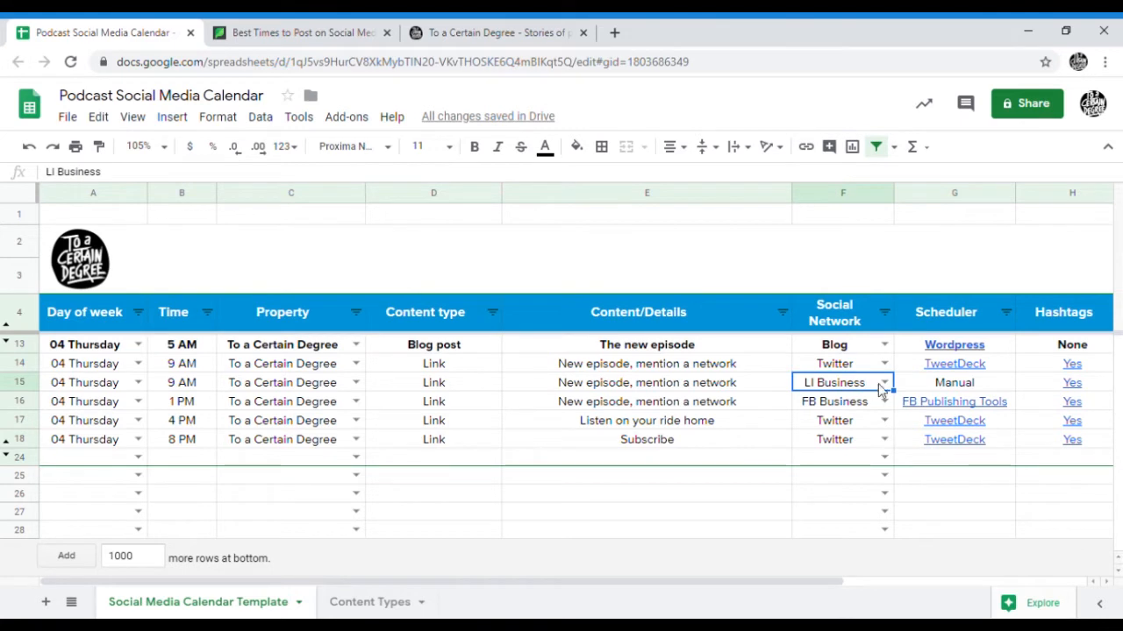
Open TweetDeck from the Thursday 9 AM Twitter row and draft a tweet reading "dsdfsfsefsefs" from the third account
click(995, 369)
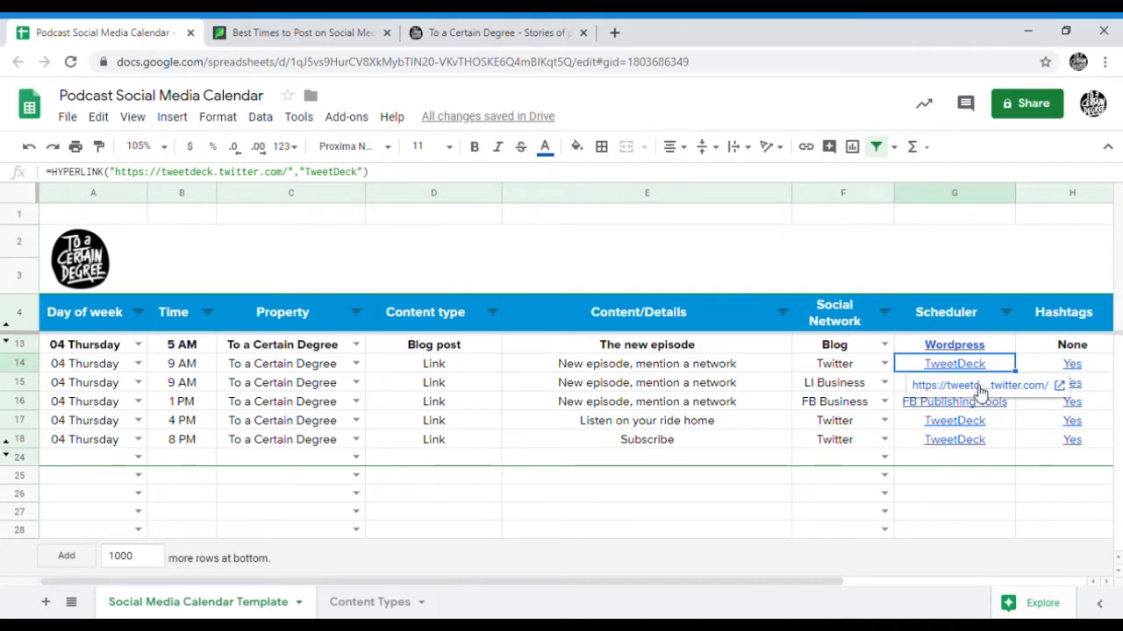
click(980, 388)
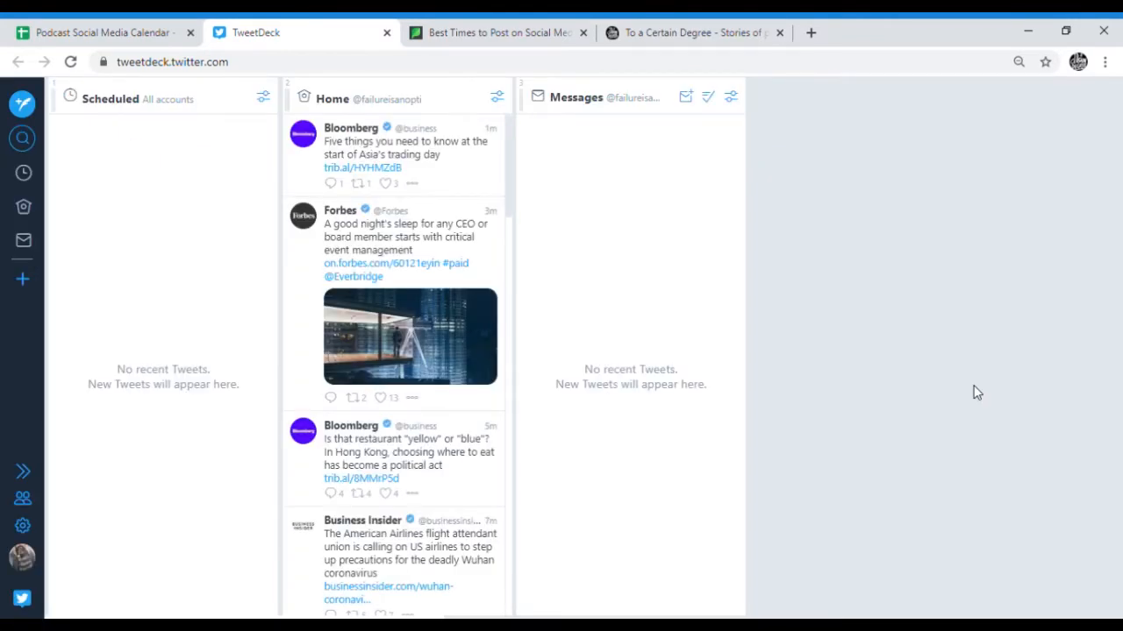
click(23, 105)
click(146, 173)
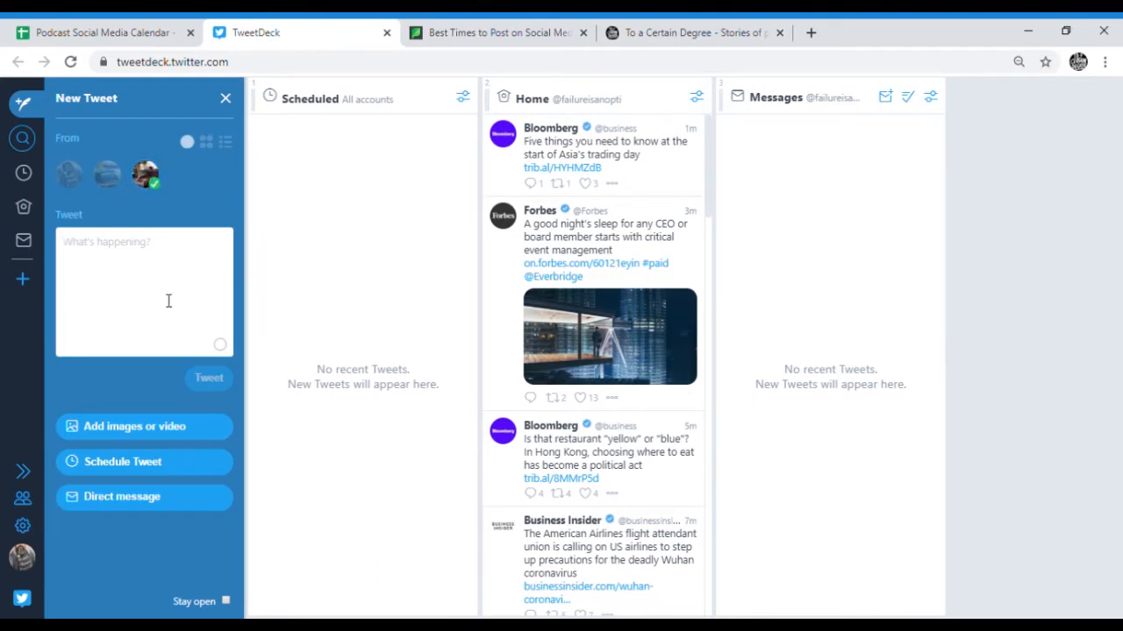
text(dsdfsfsefsefs)
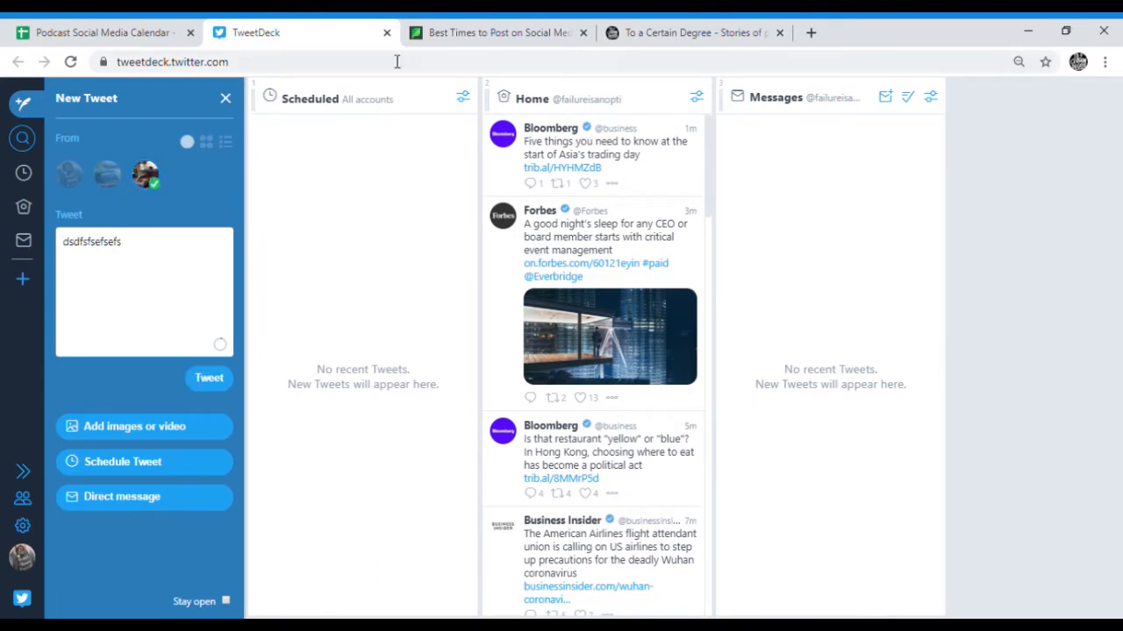
key(ctrl+a)
Return to the calendar, open the hashtags document linked in the Thursday 9 AM Twitter row, and review its hashtag lists
click(108, 33)
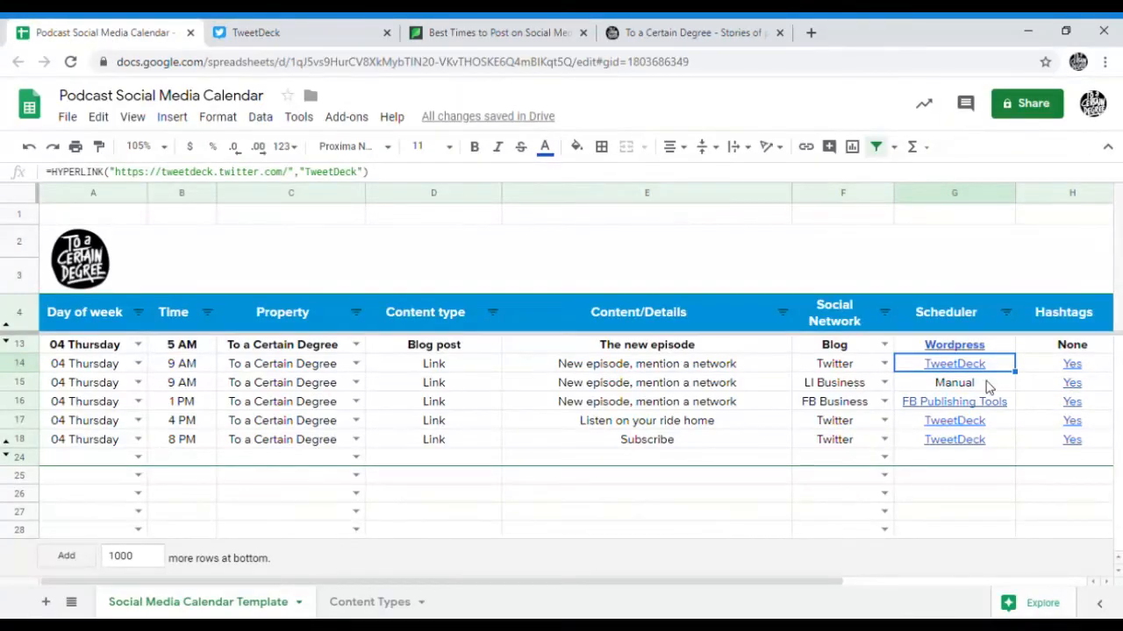
mouse_move(1077, 367)
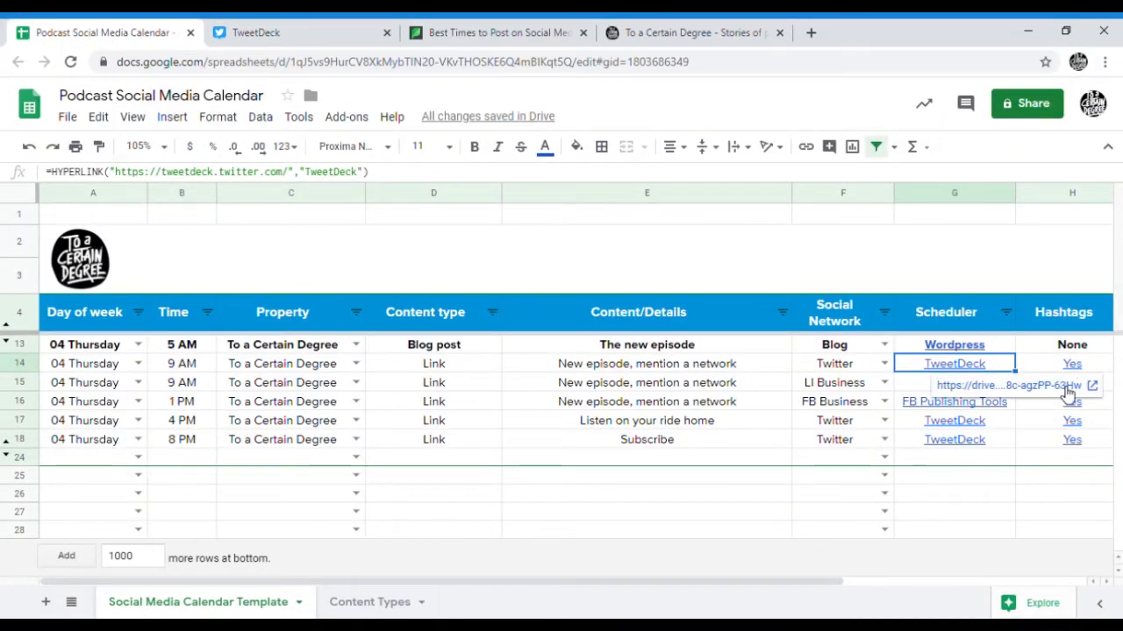
click(1069, 388)
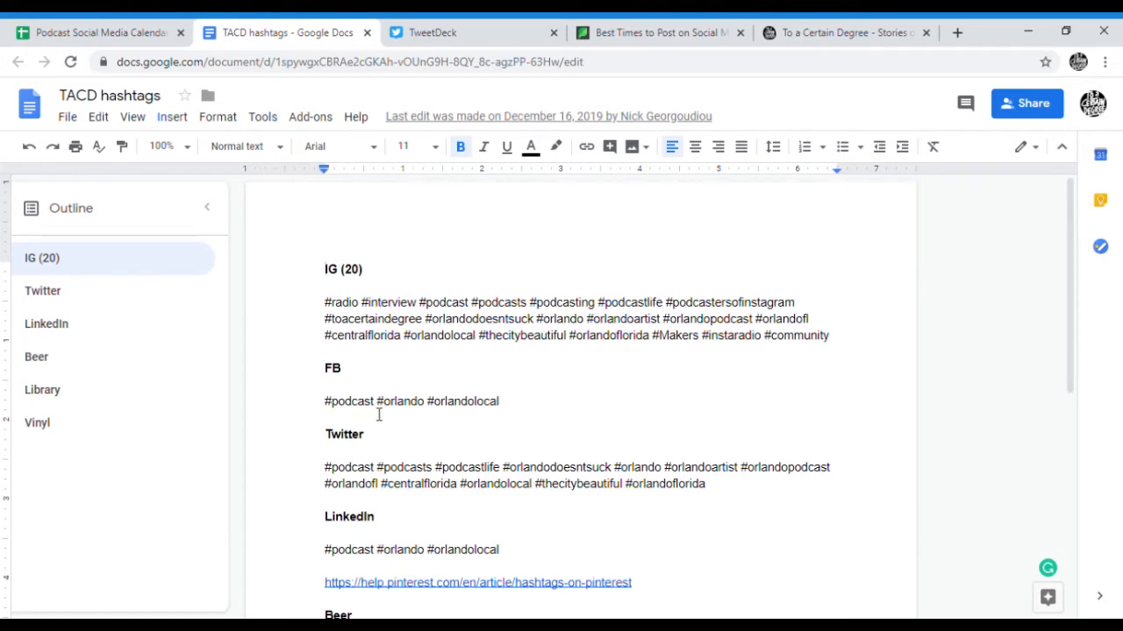
scroll(370, 553, down, 4)
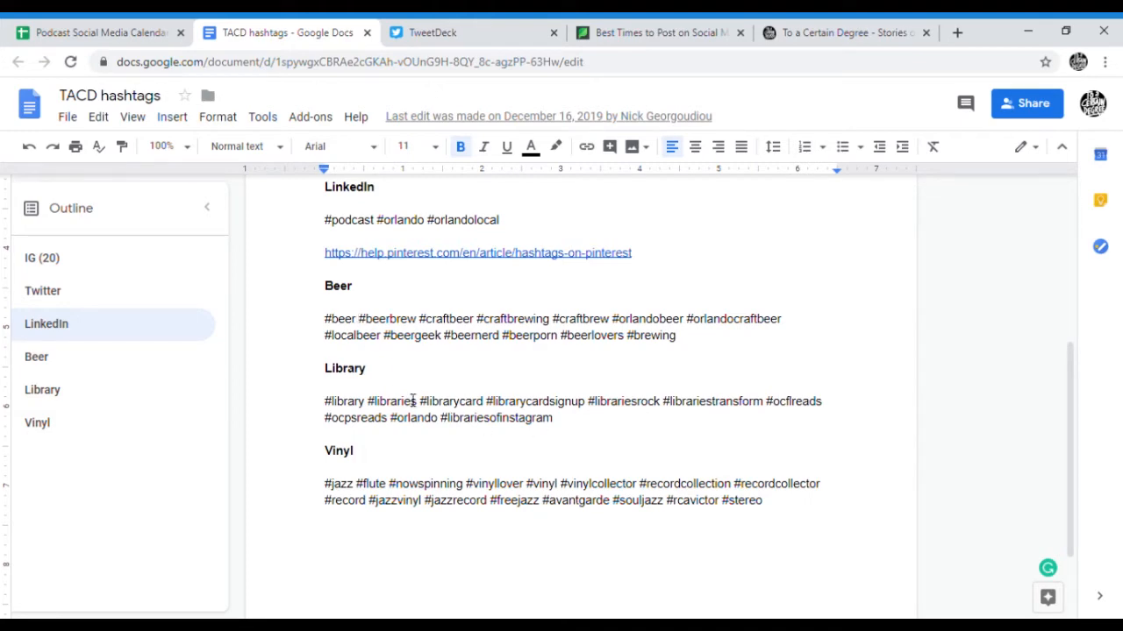
key(ctrl+Home)
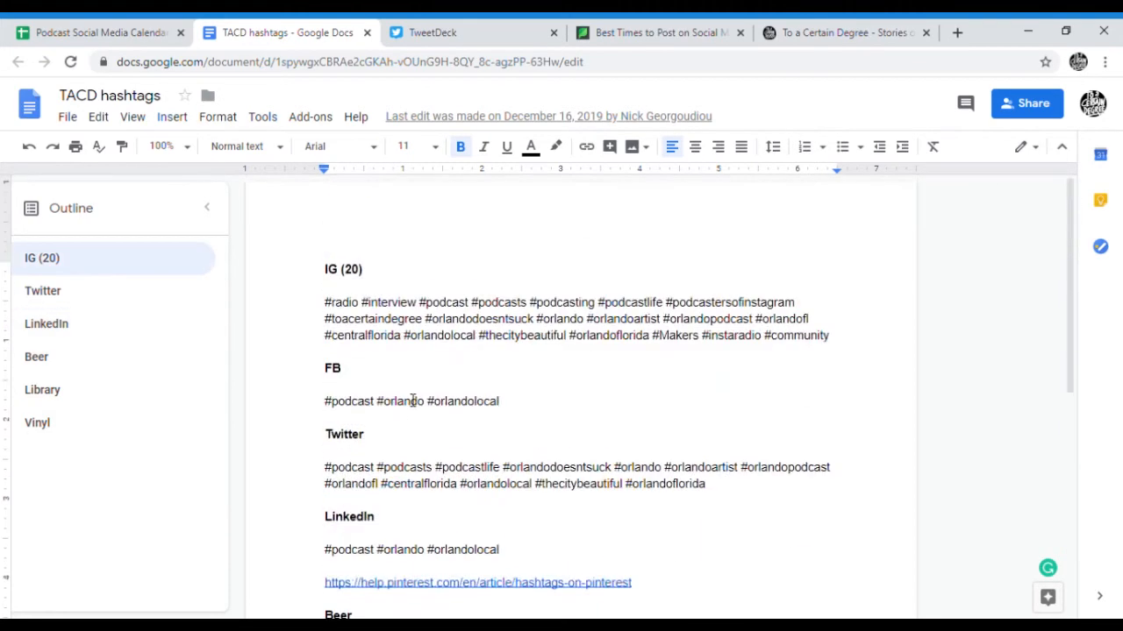
Copy the Twitter hashtags from the document into the draft tweet in TweetDeck and open the tweet's scheduling options
click(715, 491)
drag(715, 492, 313, 475)
key(ctrl+c)
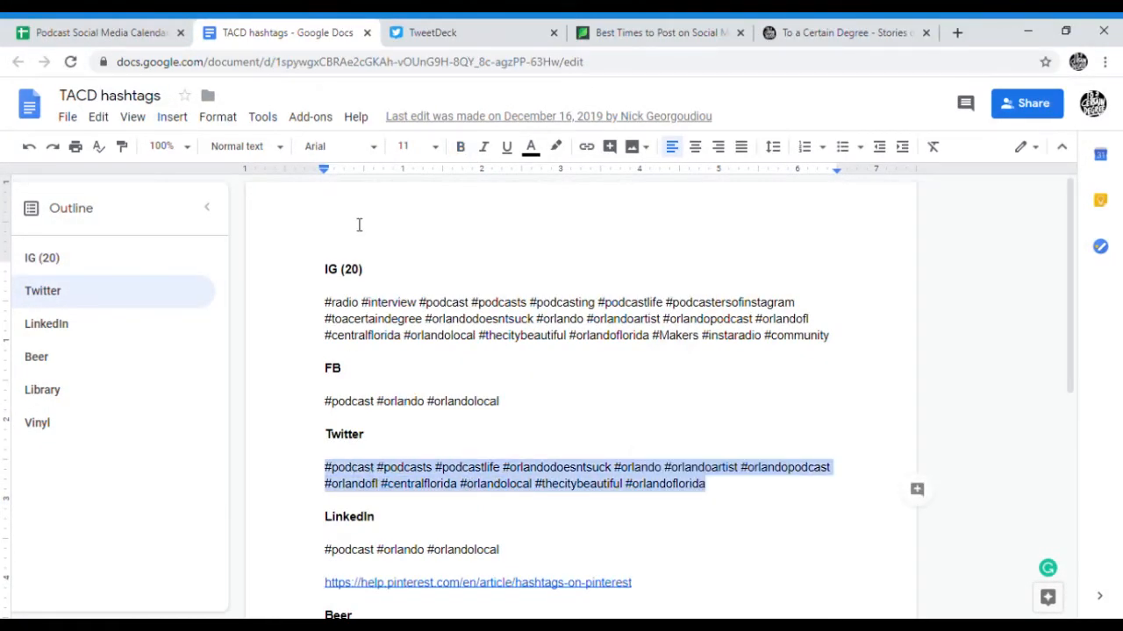
click(452, 29)
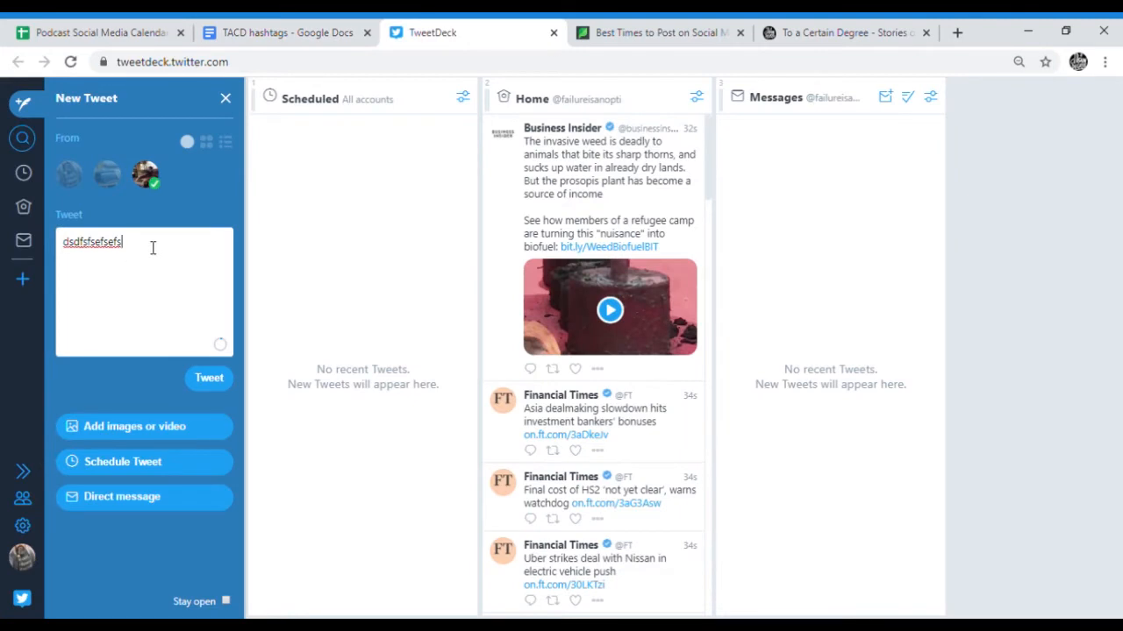
key(ctrl+v)
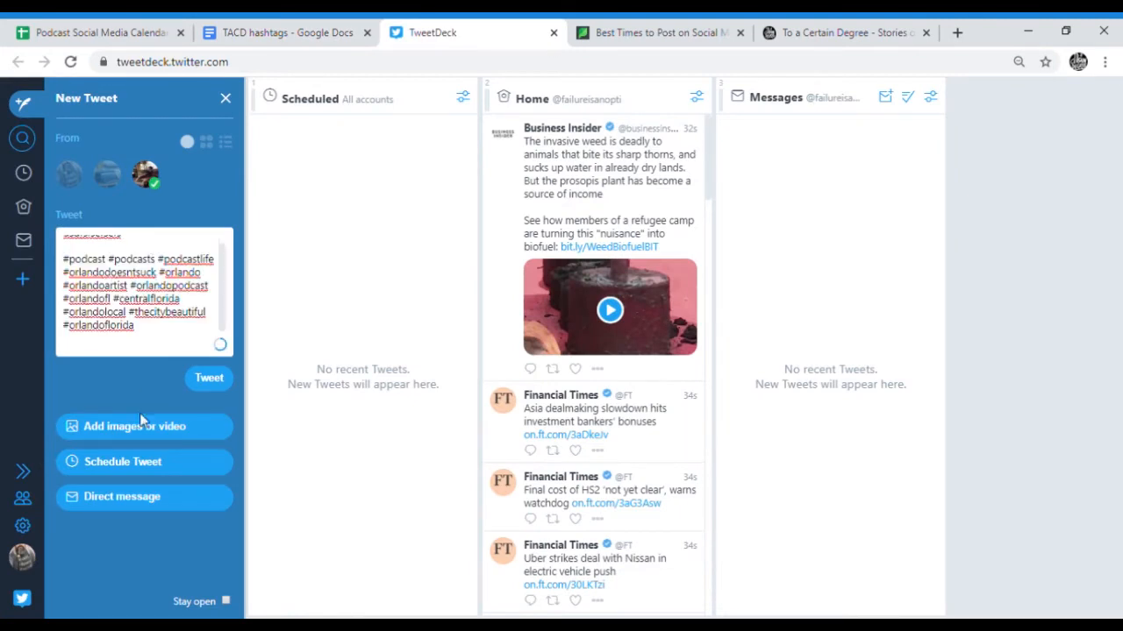
click(163, 465)
scroll(193, 481, down, 1)
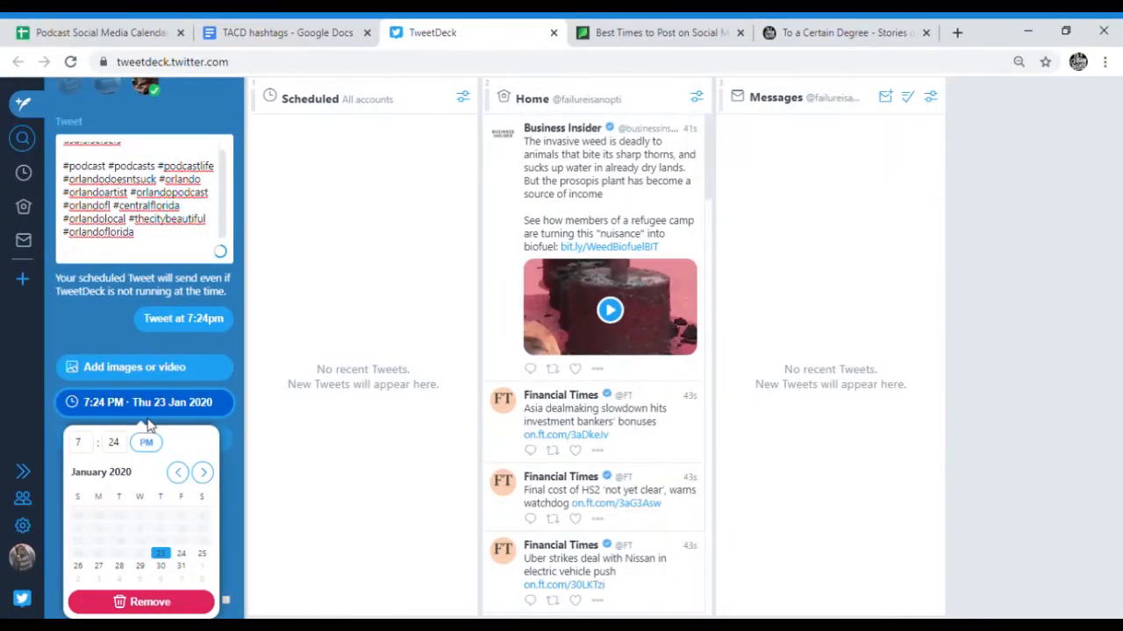
Open the FB Publishing Tools link from the calendar's Thursday 1 PM row, start a new post, and view its share timing options
click(86, 35)
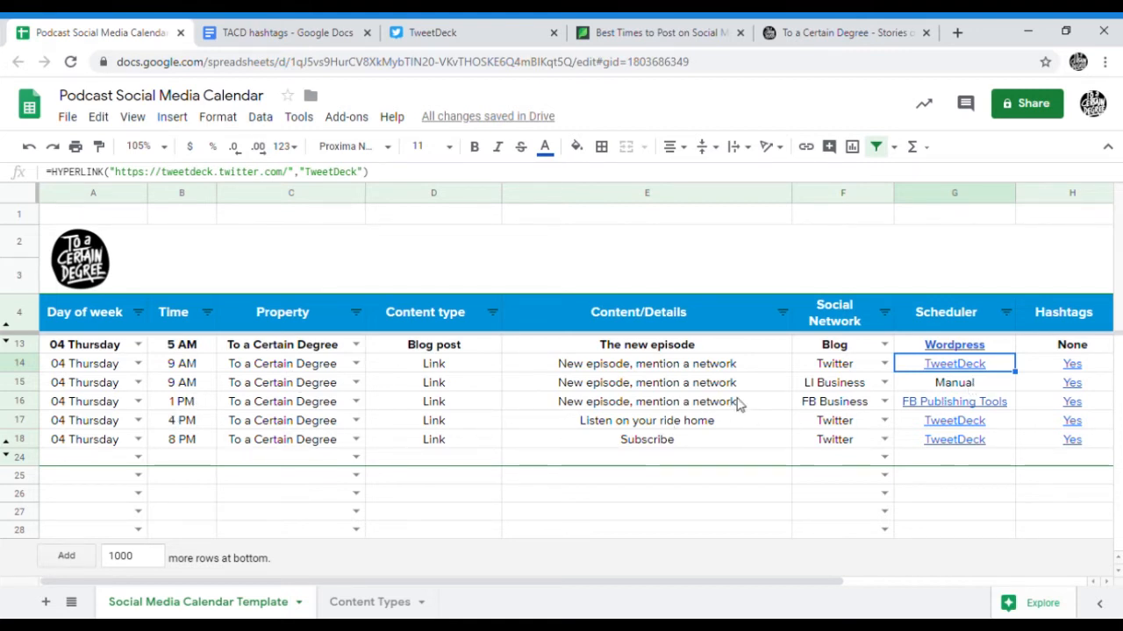
mouse_move(986, 409)
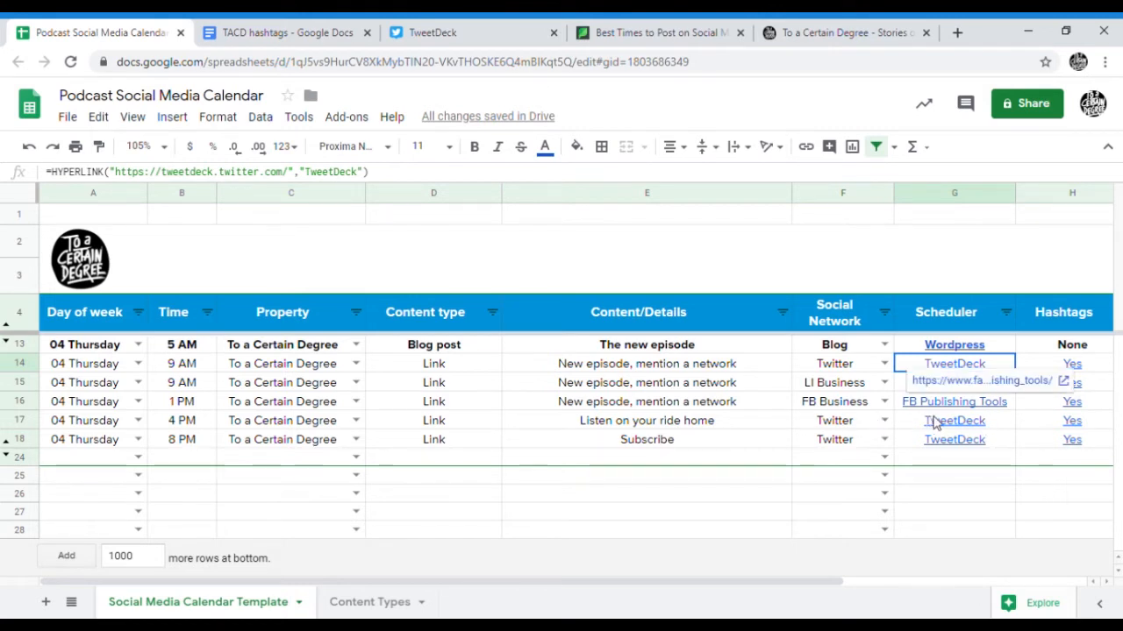
click(972, 405)
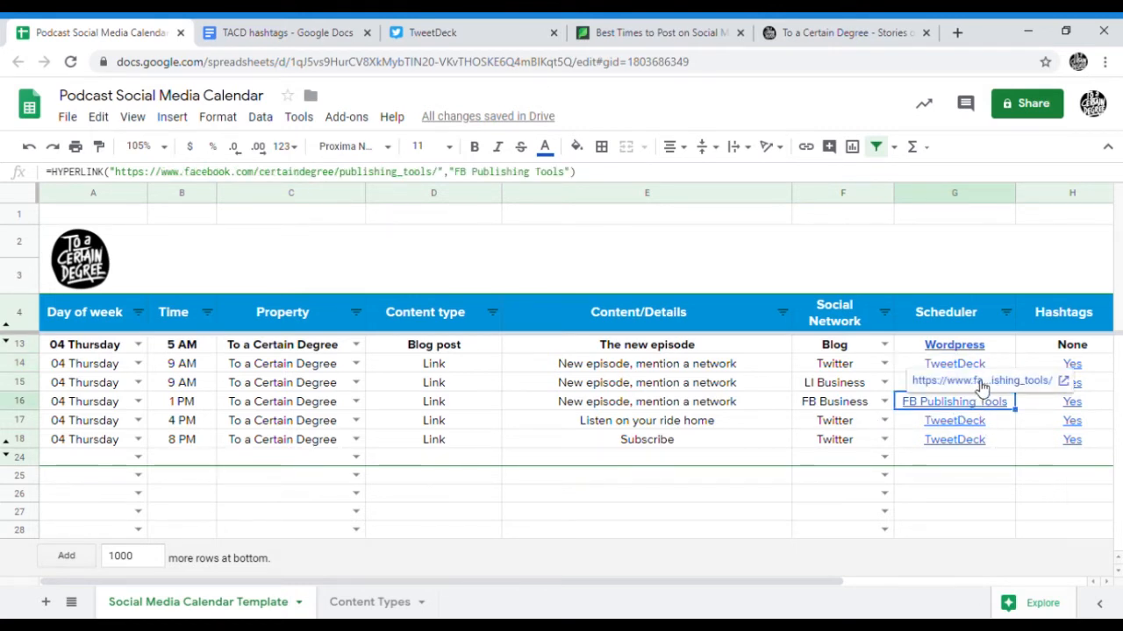
click(981, 383)
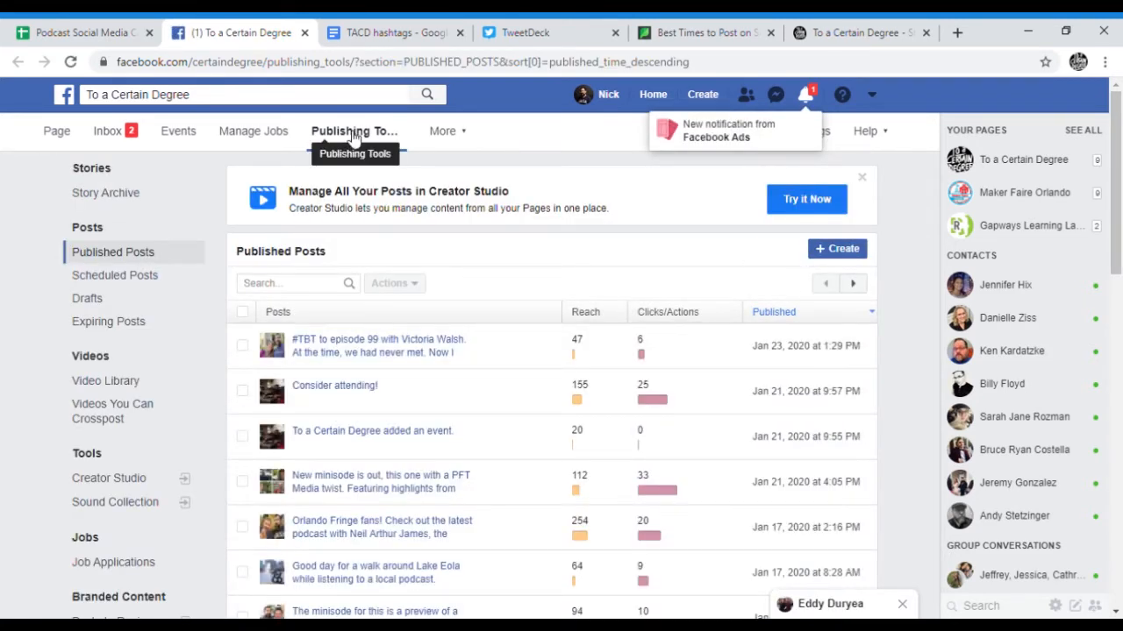
click(829, 252)
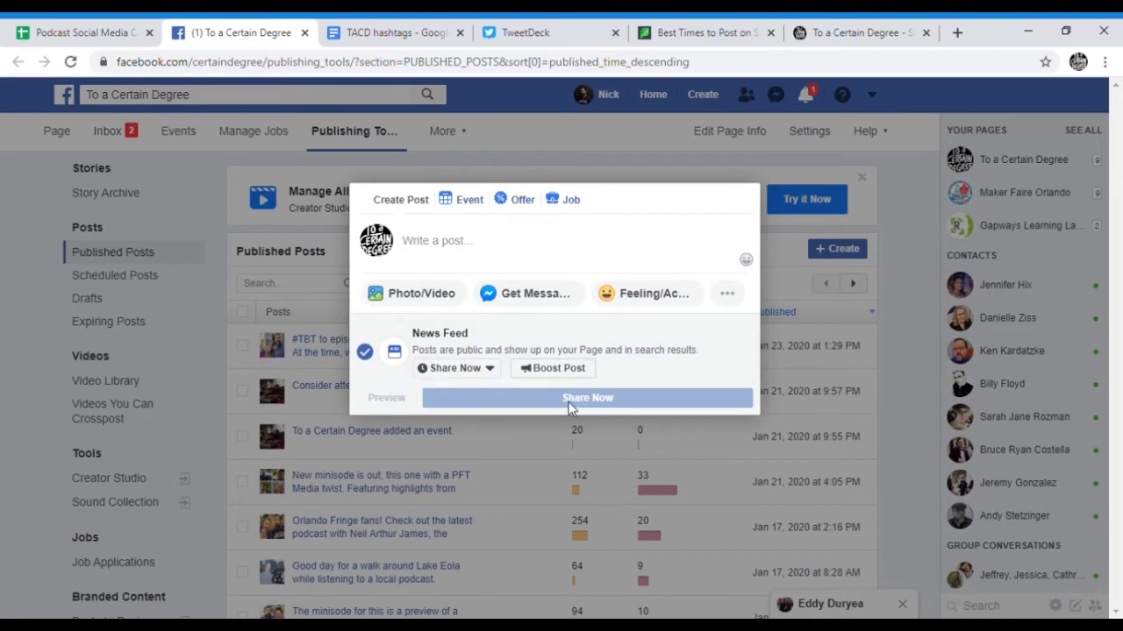
click(479, 369)
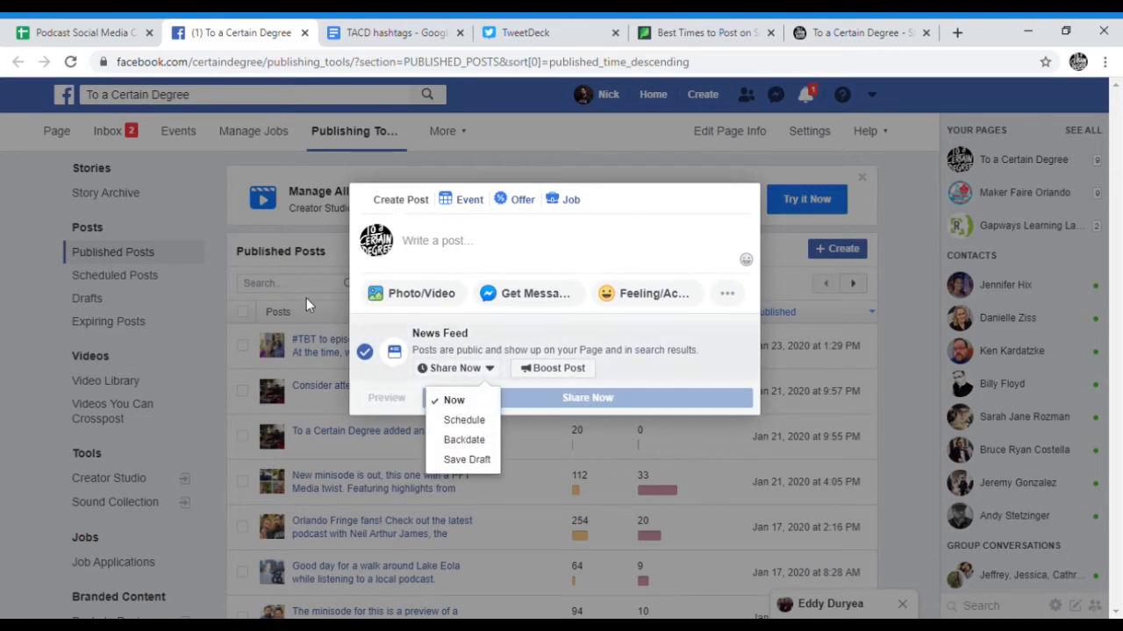
Go back to the calendar, recheck the TACD hashtags document, and return to the calendar spreadsheet
click(55, 30)
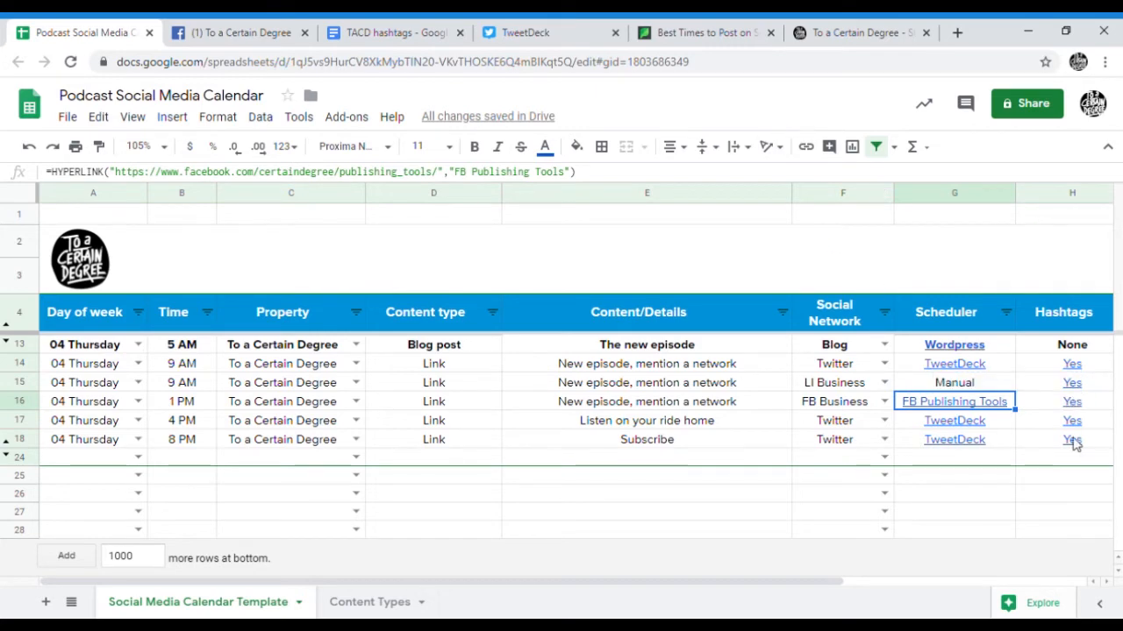
click(395, 33)
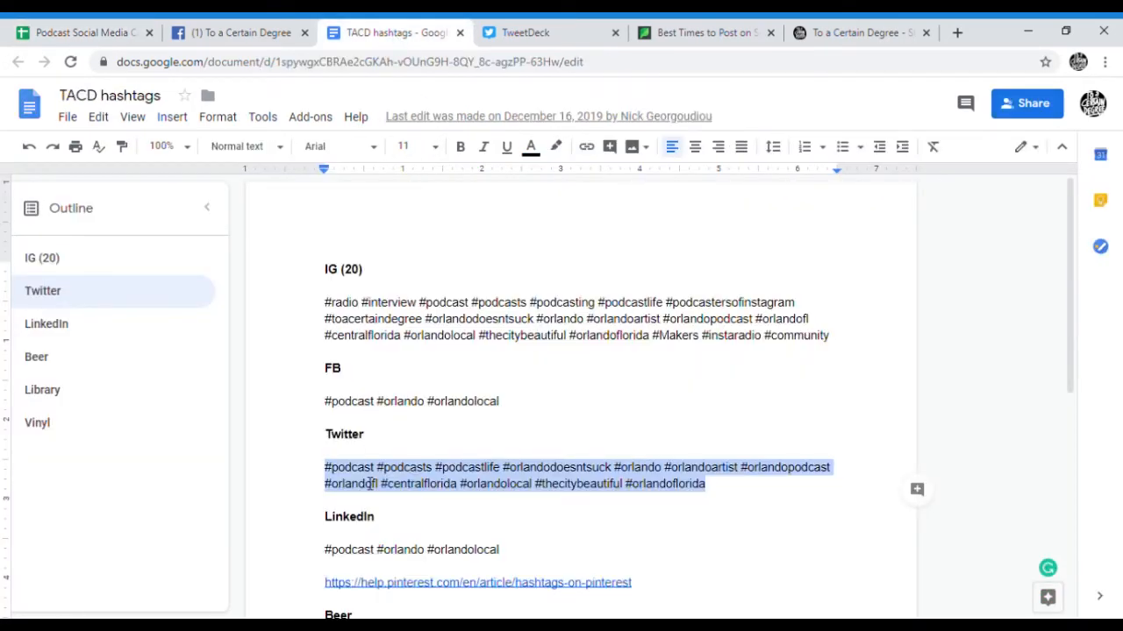
click(79, 34)
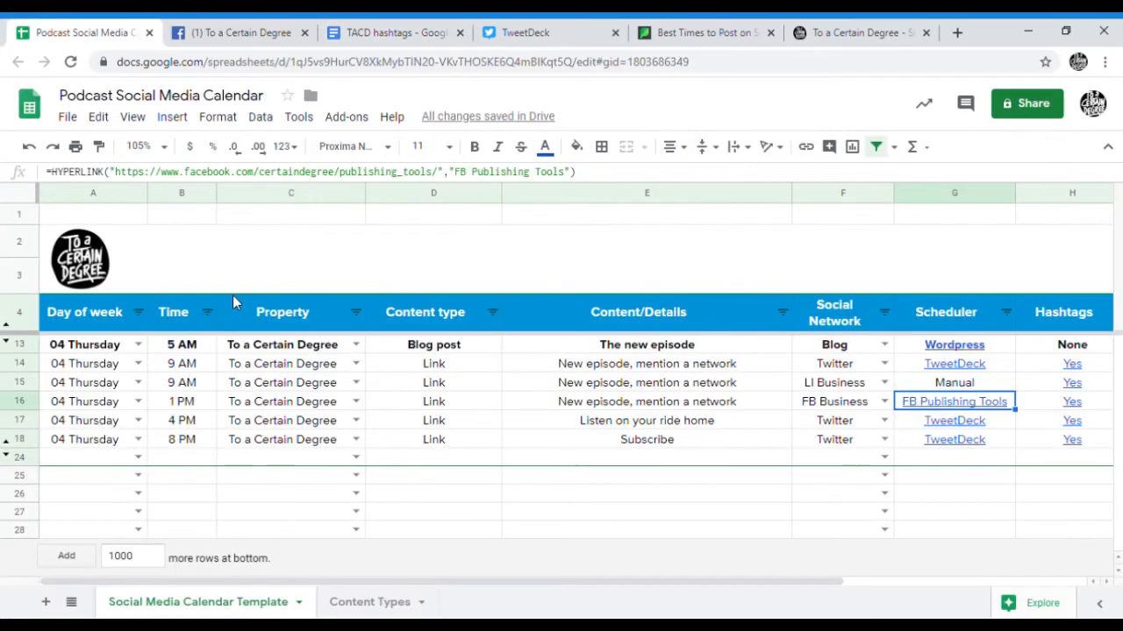
View the property choices for the Thursday 5 AM row and check the Thursday 4 PM post's content details
click(355, 344)
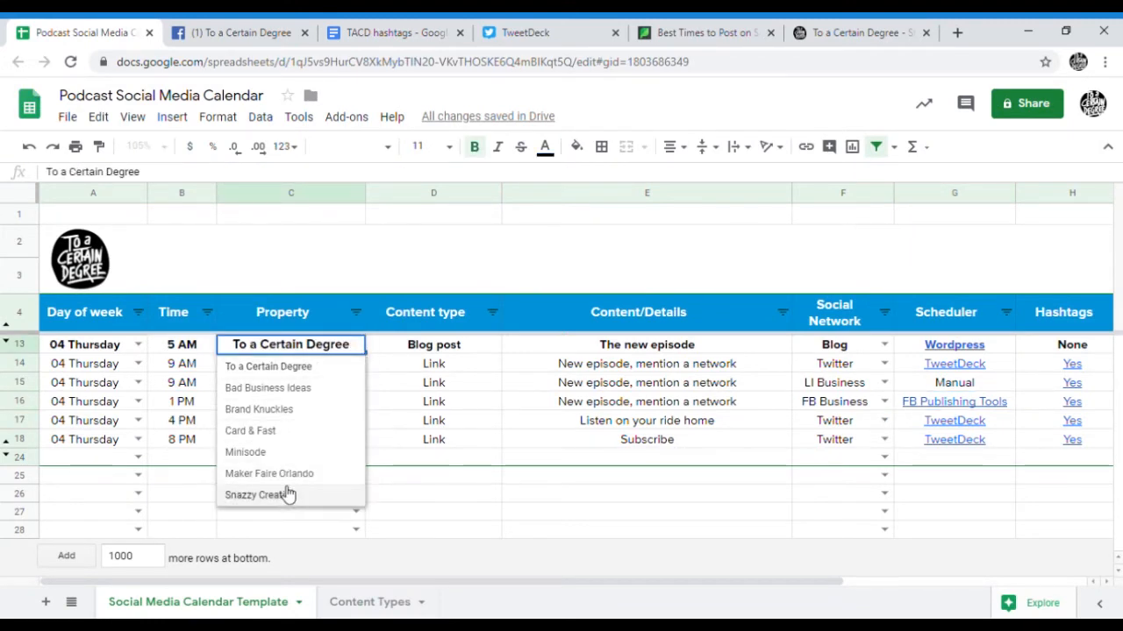
click(418, 403)
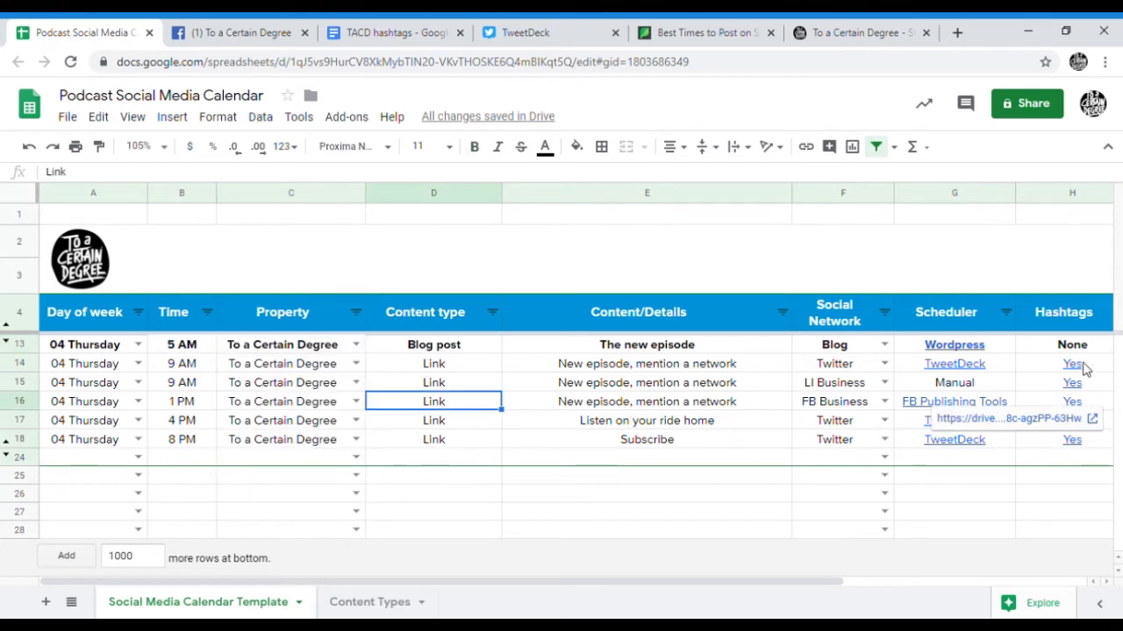
mouse_move(1079, 404)
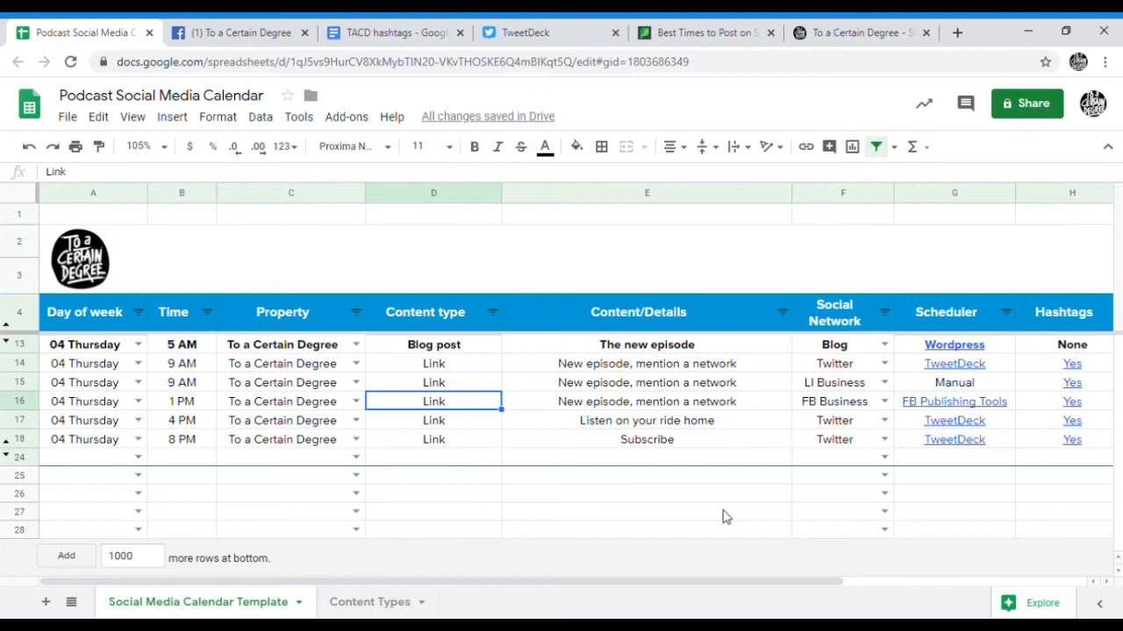
click(664, 423)
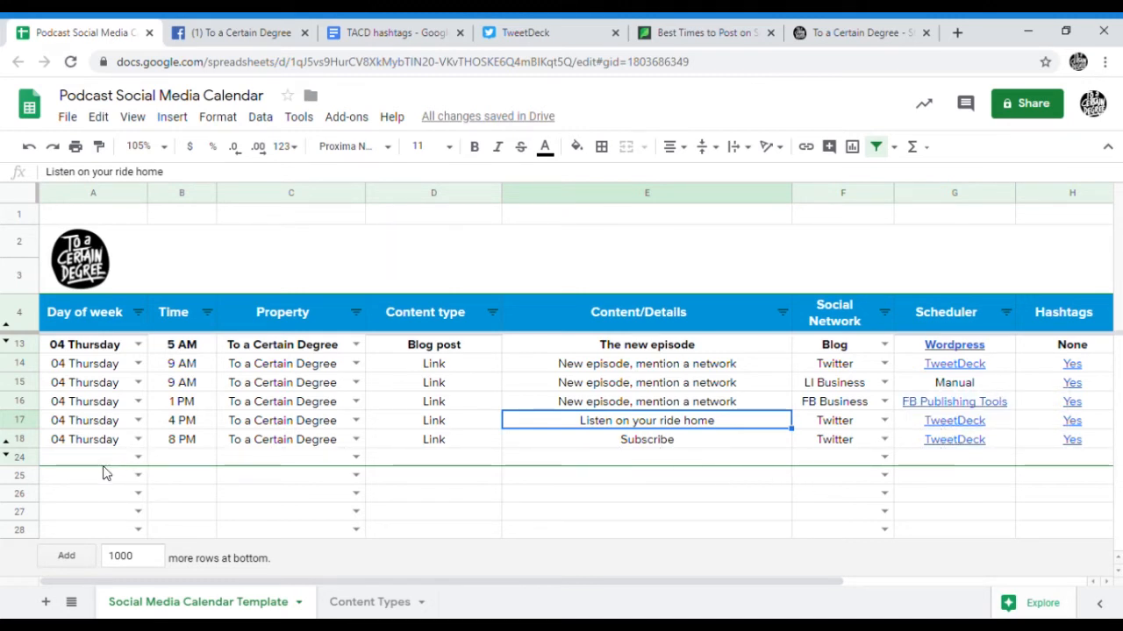
Undo the hiding of Friday rows 19 to 21 and select the content type of Friday's 8 AM Twitter post
key(ctrl+z)
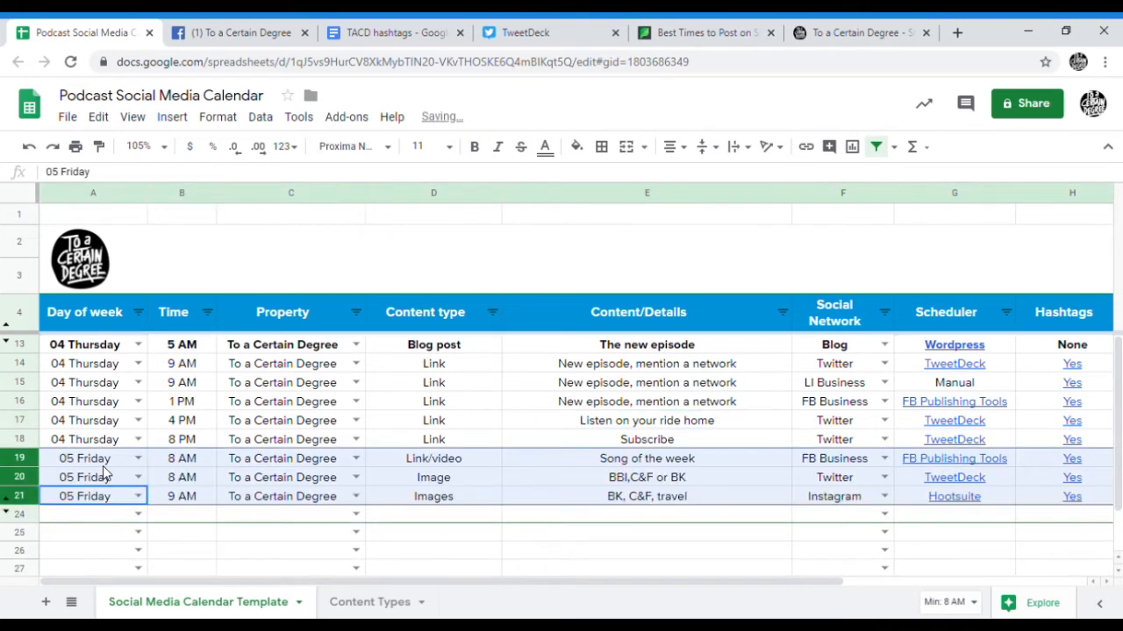
scroll(319, 526, down, 1)
click(478, 443)
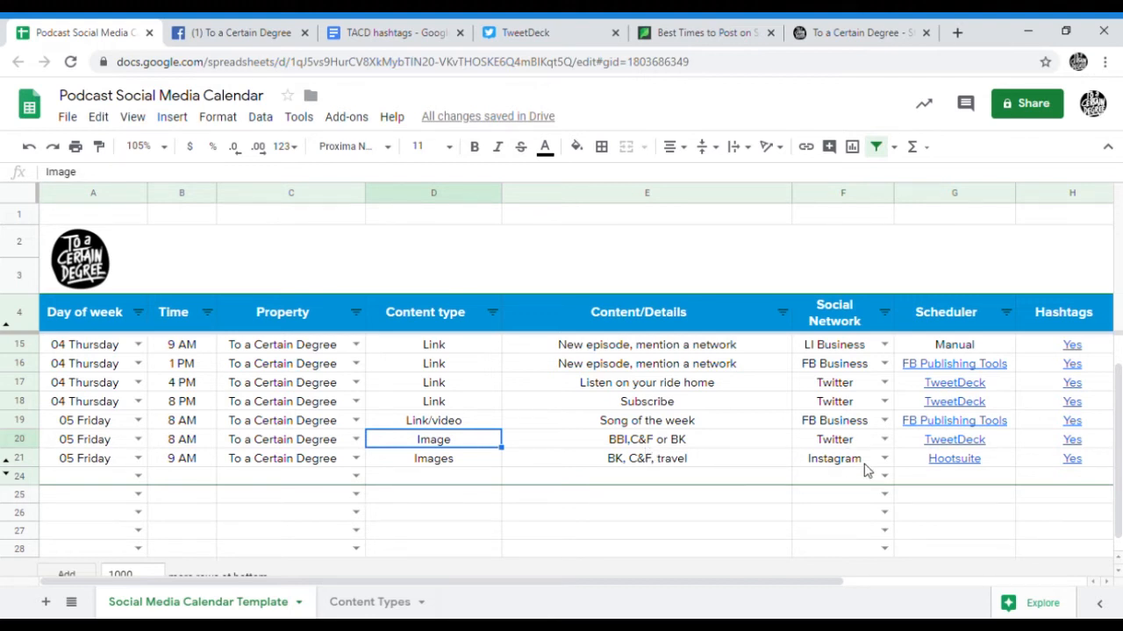
Open the Hootsuite link from the calendar's Friday 9 AM Instagram row and start a new post for the toacertaindegree profile
mouse_move(980, 466)
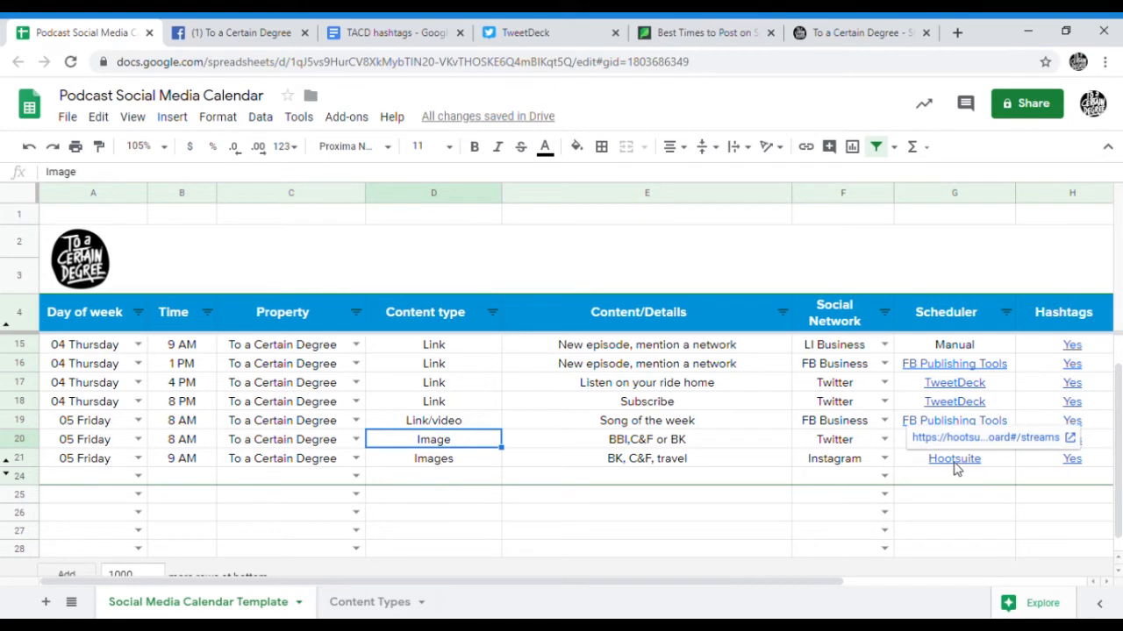
click(970, 438)
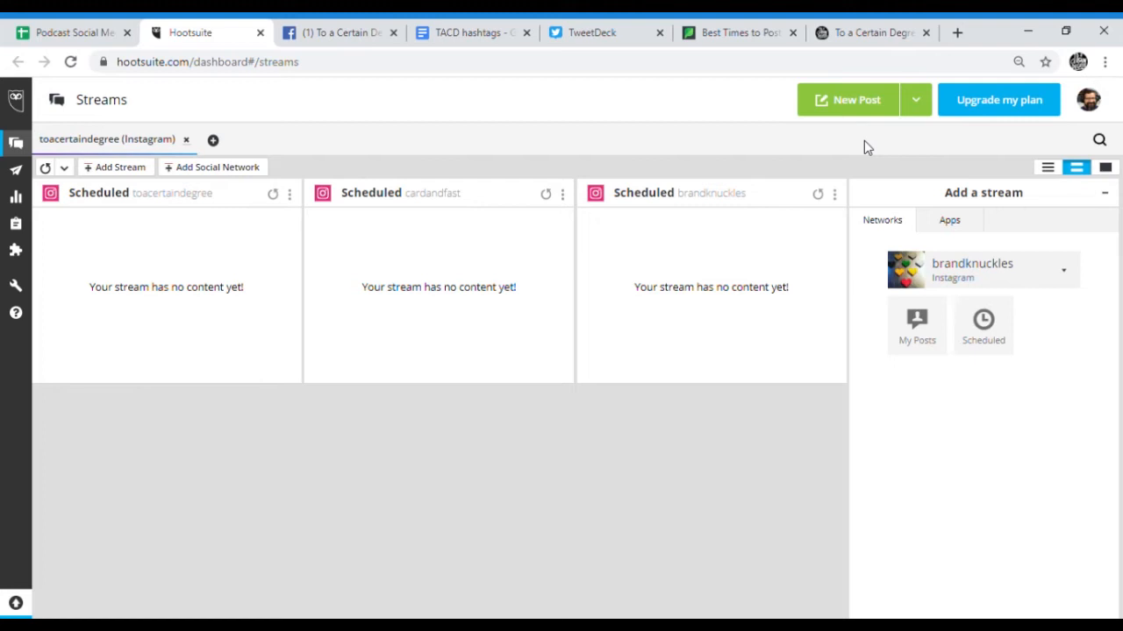
click(858, 107)
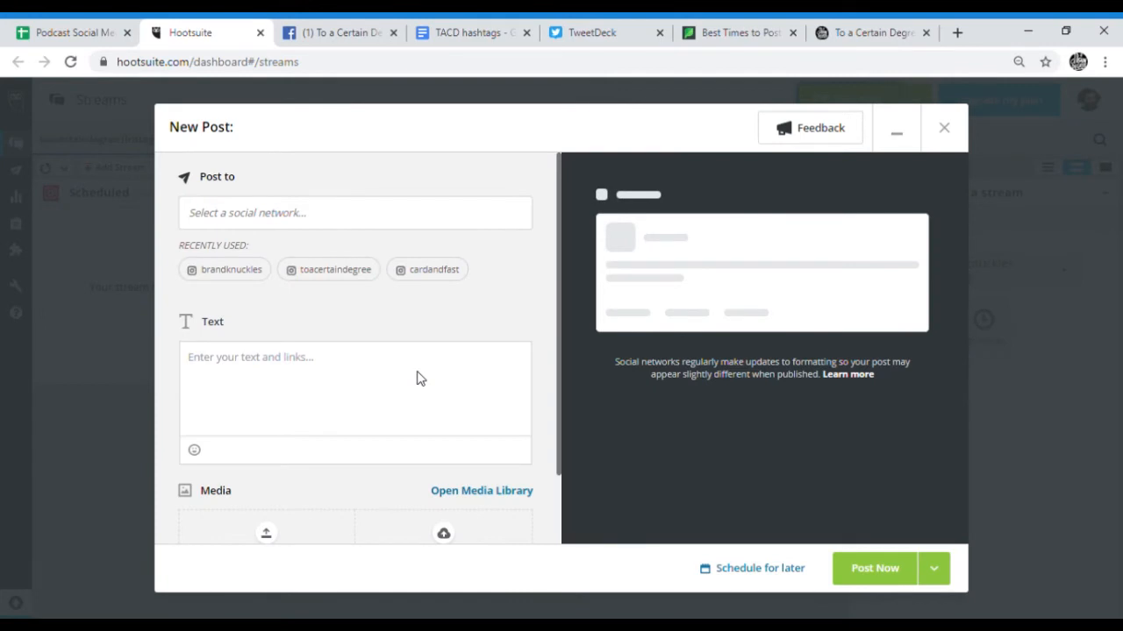
click(316, 269)
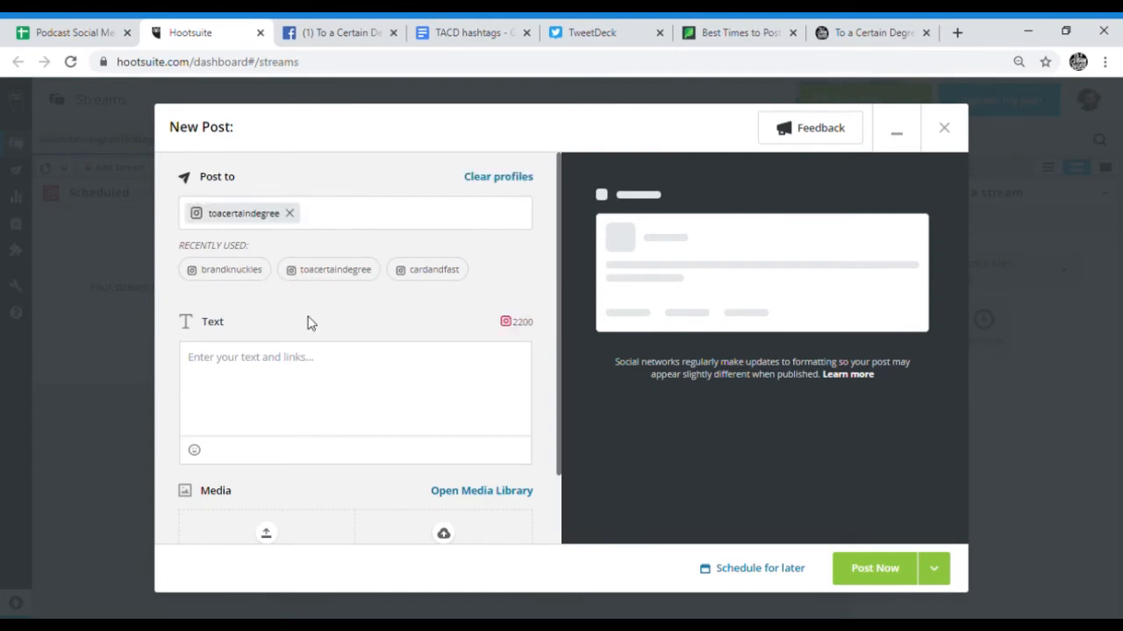
click(594, 32)
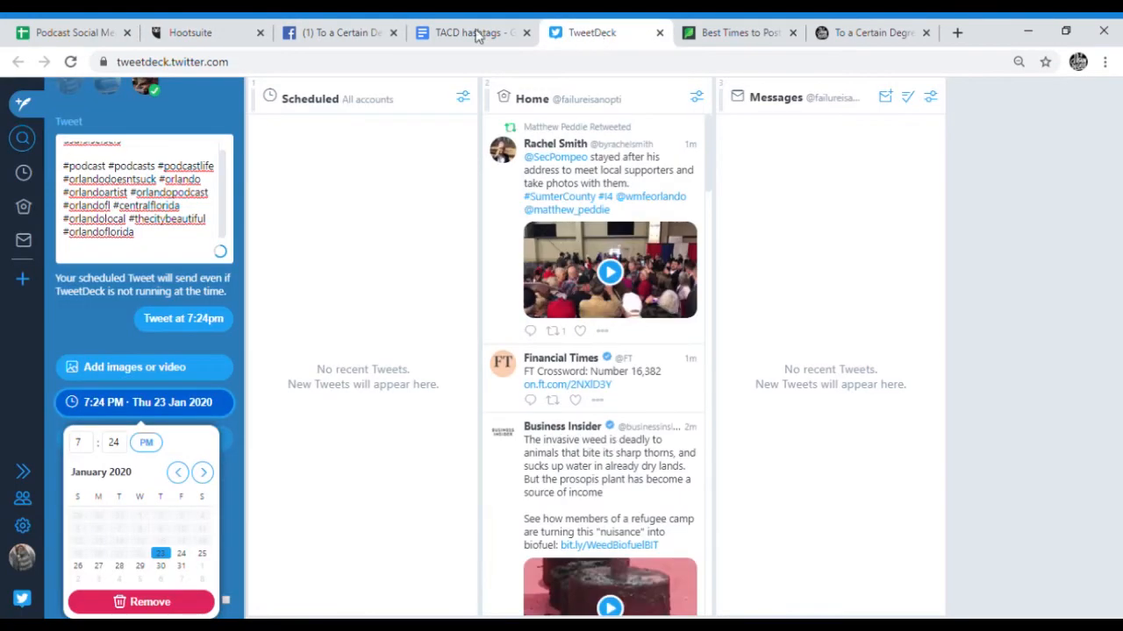
click(444, 35)
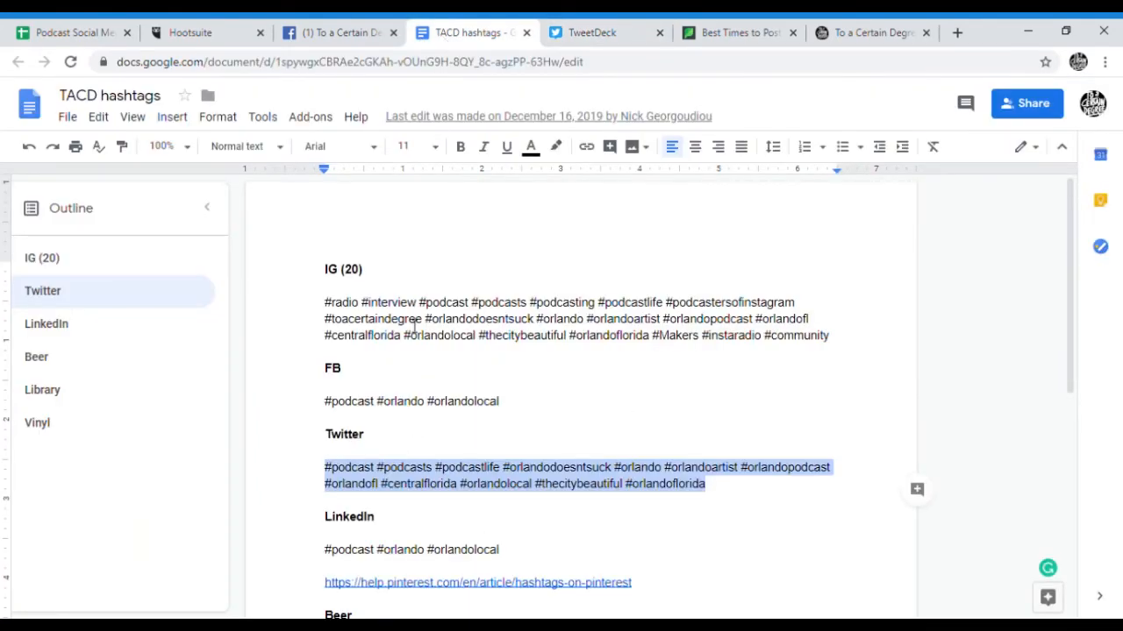
click(202, 40)
scroll(250, 448, down, 3)
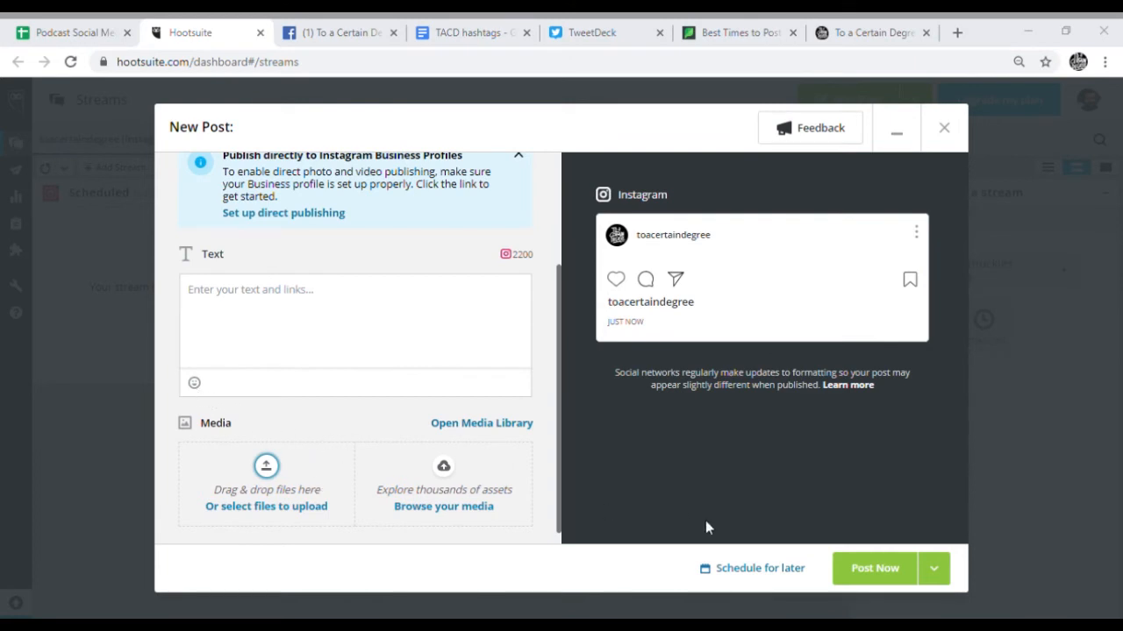
click(790, 588)
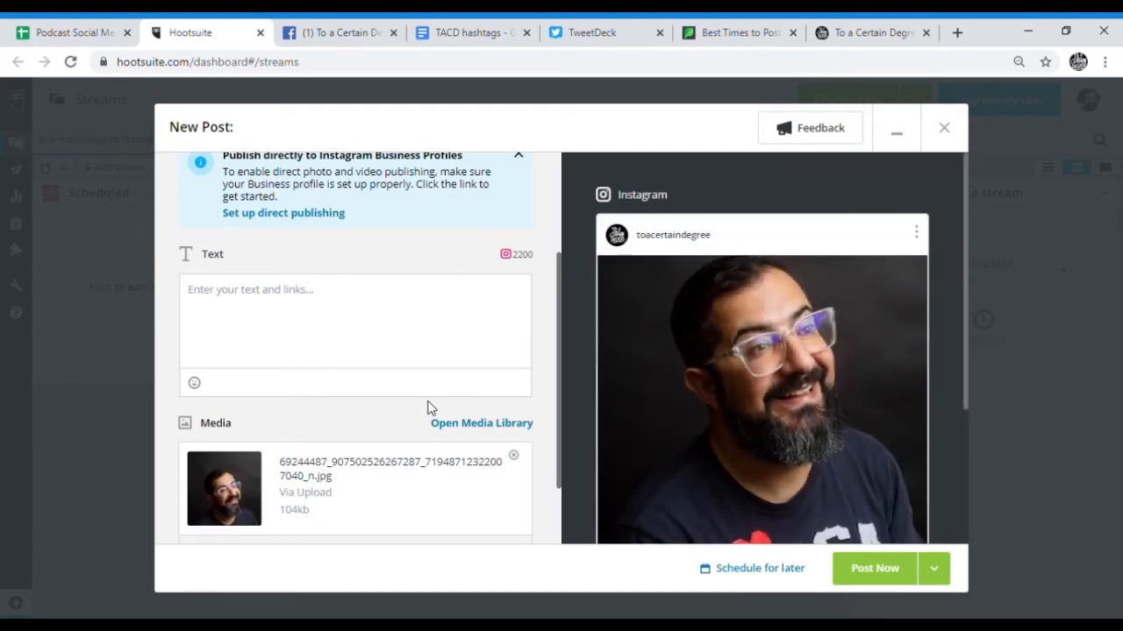
Return to the calendar spreadsheet and undo the hiding of Sunday rows 22 and 23
click(83, 32)
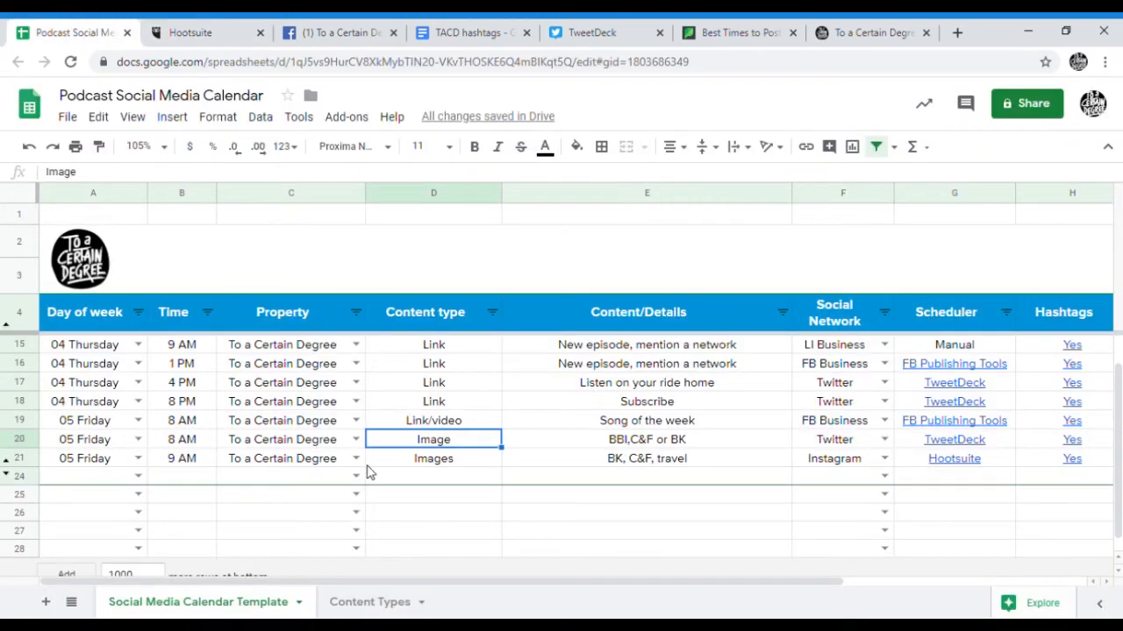
key(ctrl+z)
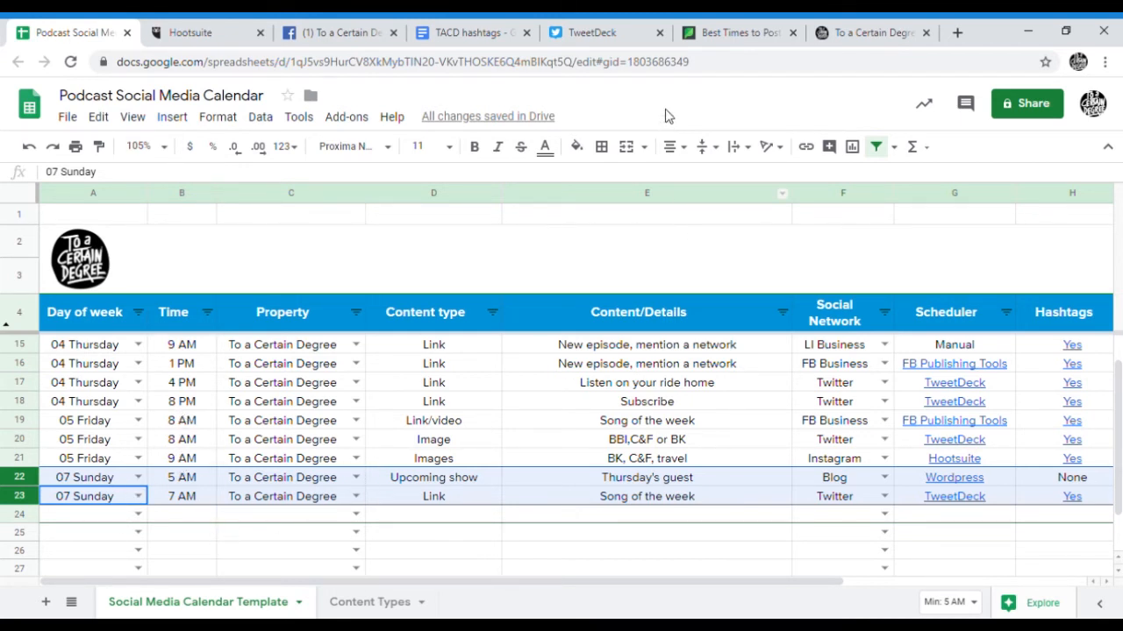
Open the Sprout Social article on best posting times and examine its Facebook global and consumer goods engagement charts
click(739, 35)
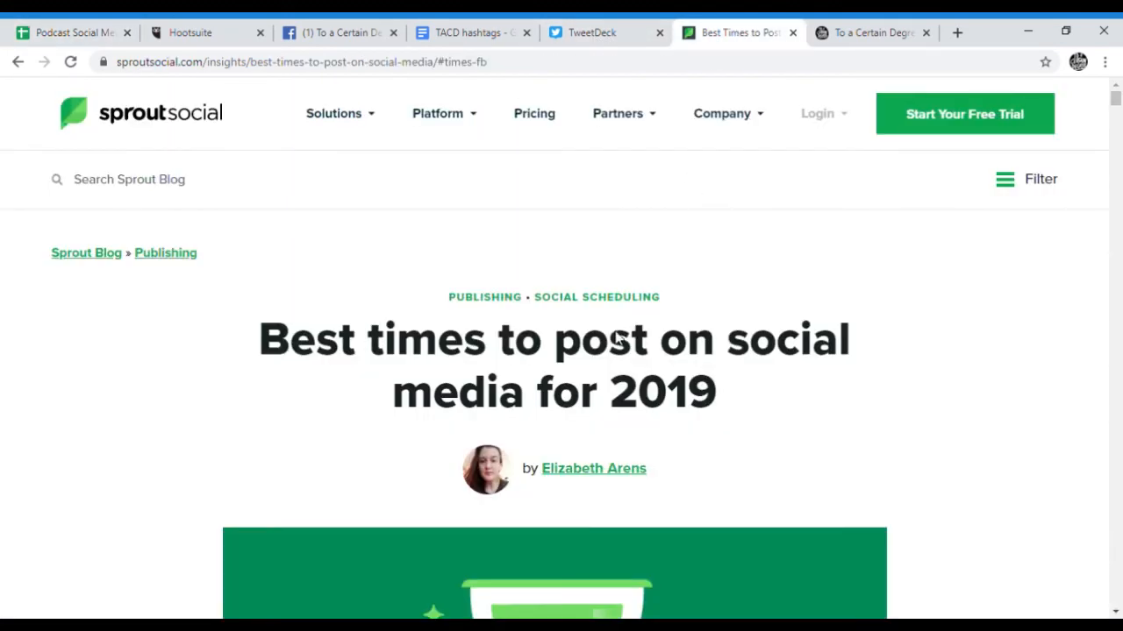
scroll(617, 338, down, 6)
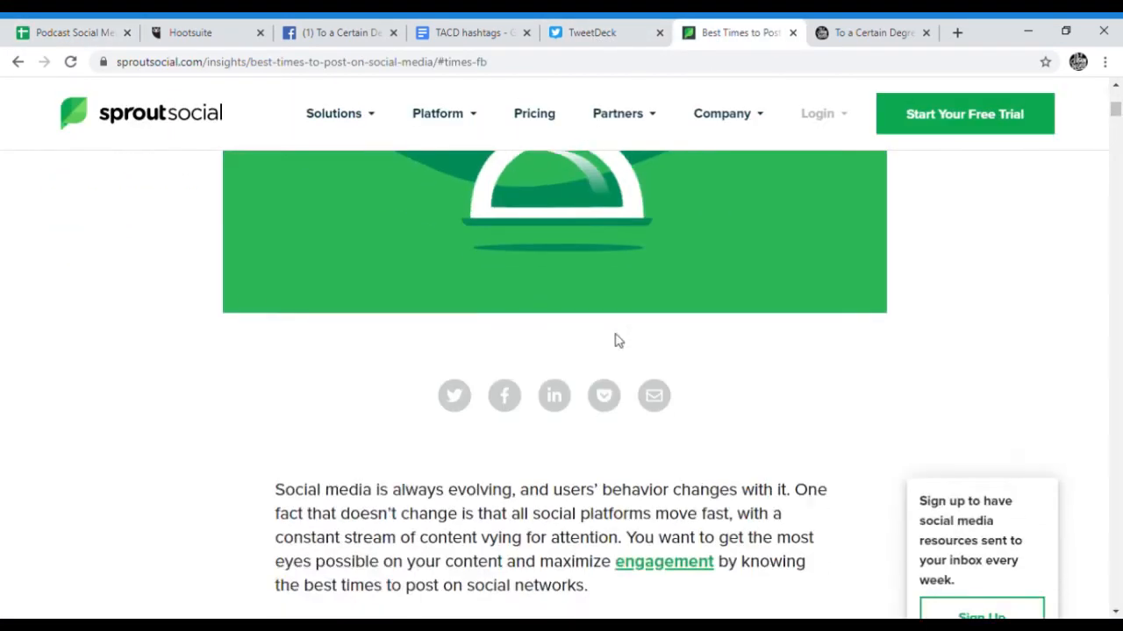
scroll(617, 340, down, 6)
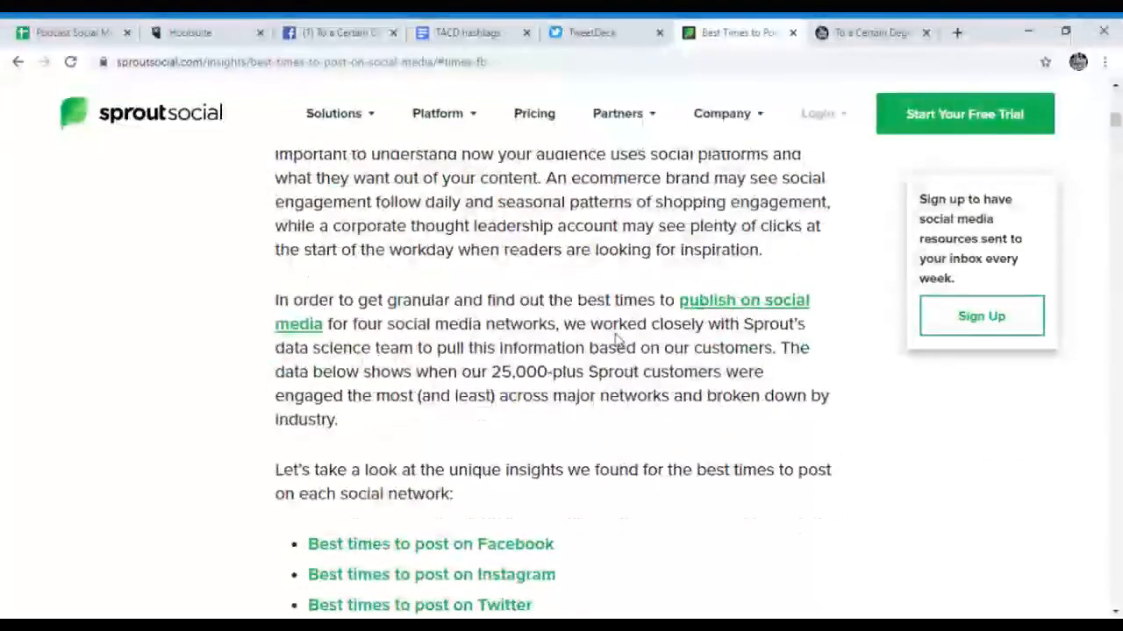
scroll(617, 340, down, 2)
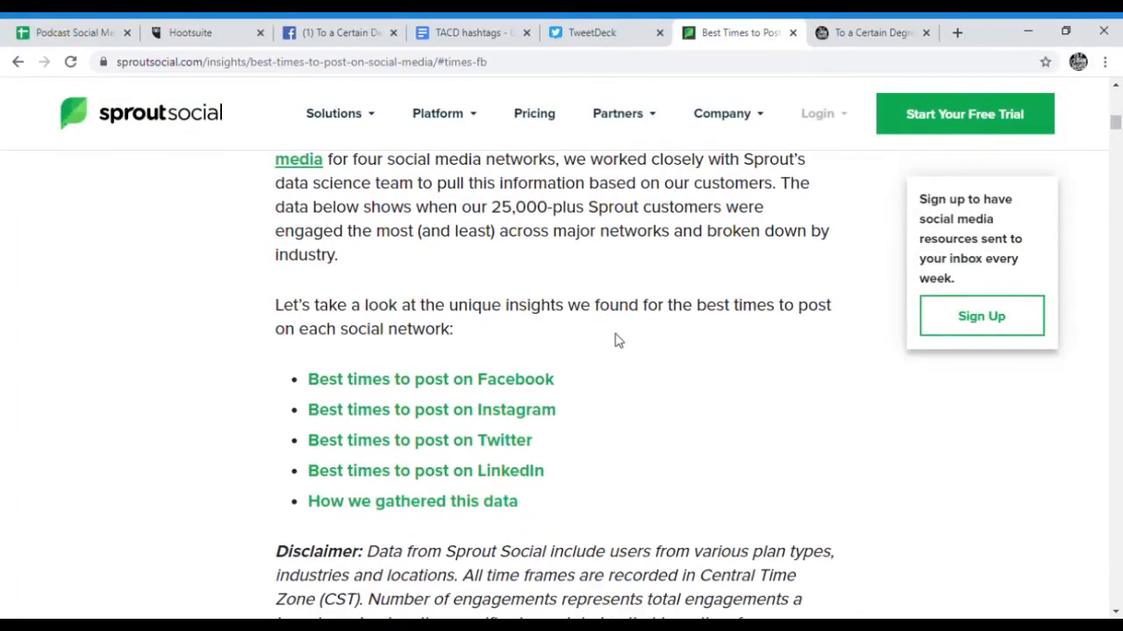
click(536, 384)
scroll(536, 388, down, 2)
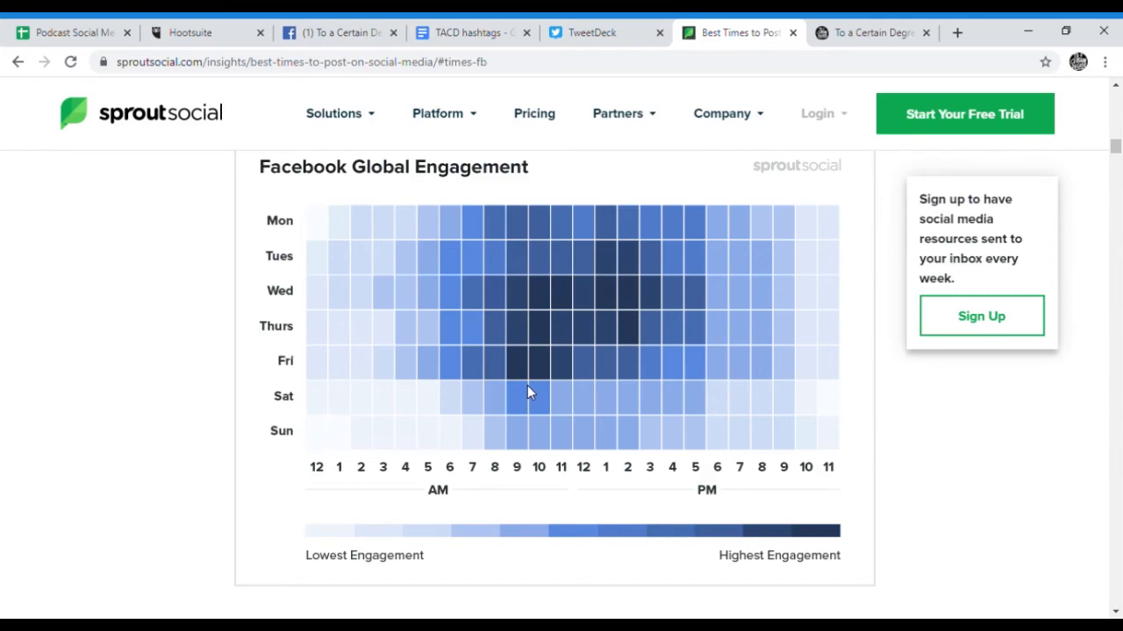
scroll(527, 388, down, 10)
scroll(528, 385, down, 3)
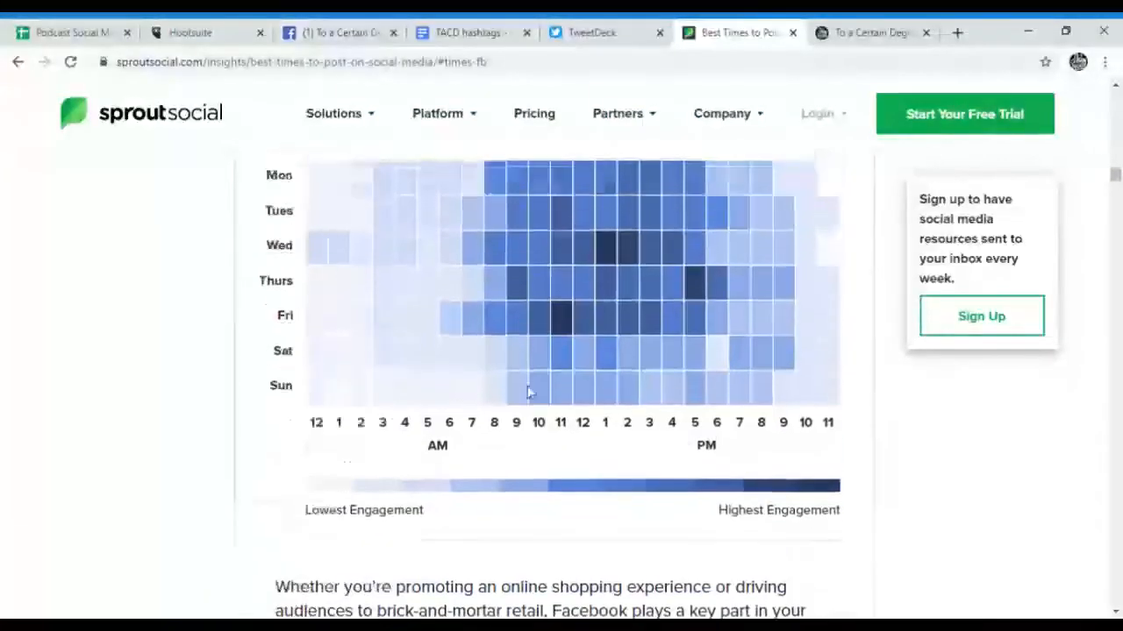
scroll(527, 385, up, 1)
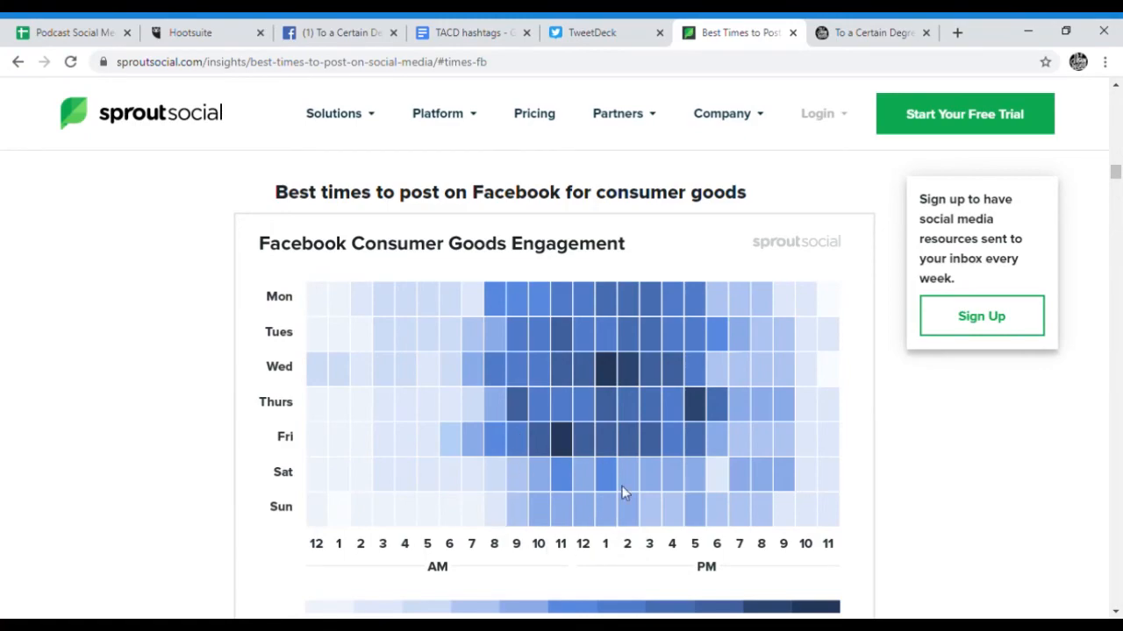
scroll(477, 446, up, 15)
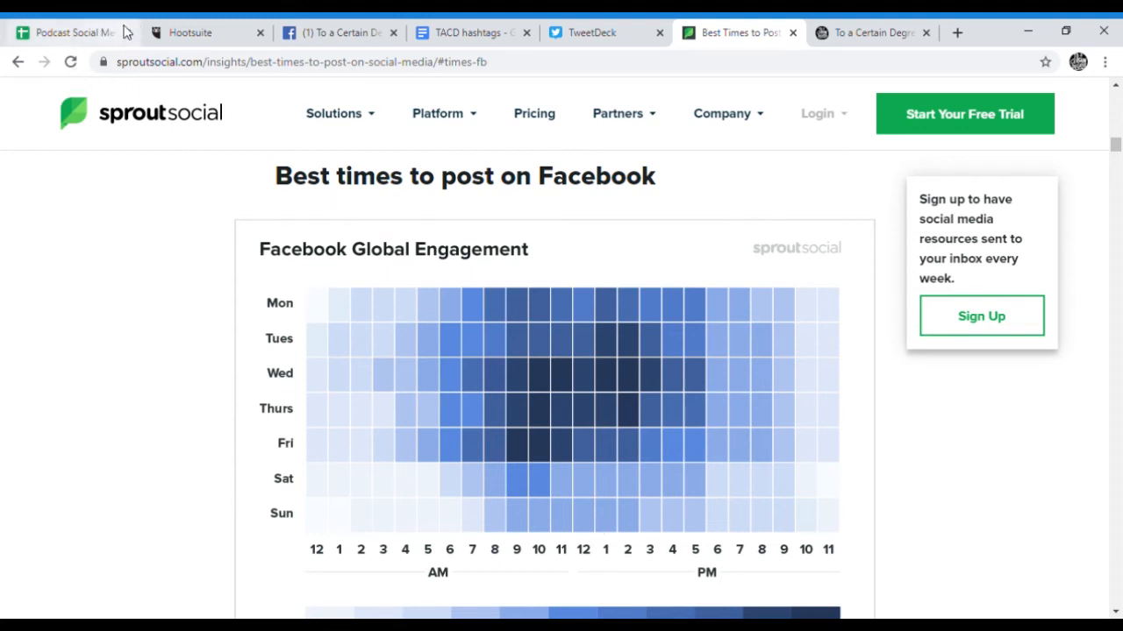
Go back to the calendar and check the Sunday posts' content and network, plus the network of Friday's Song of the week post
click(176, 37)
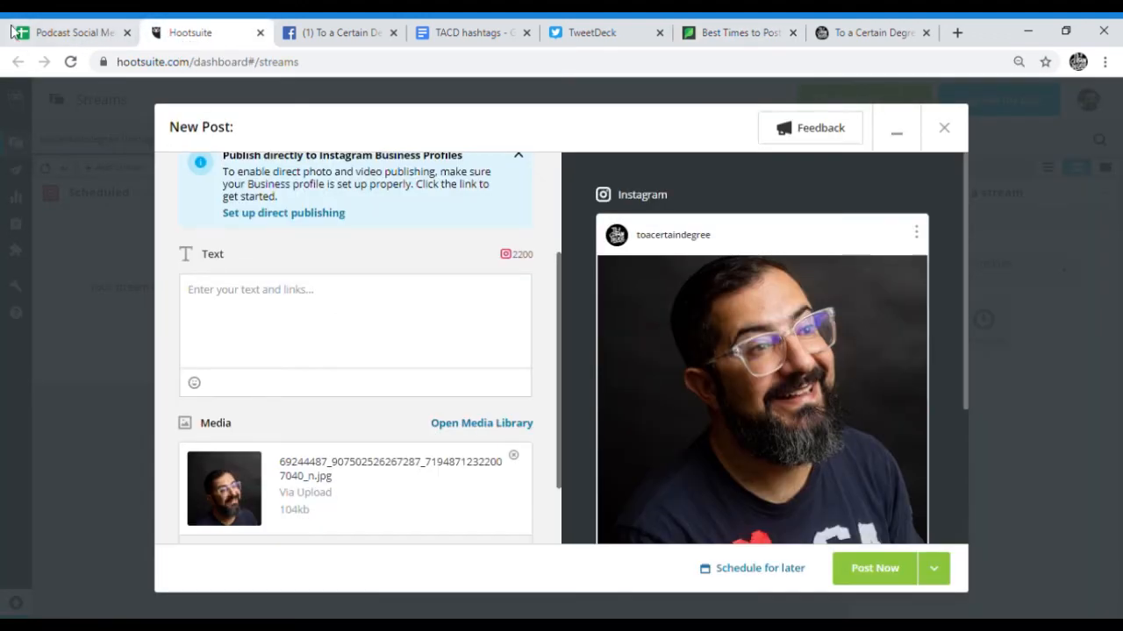
click(39, 33)
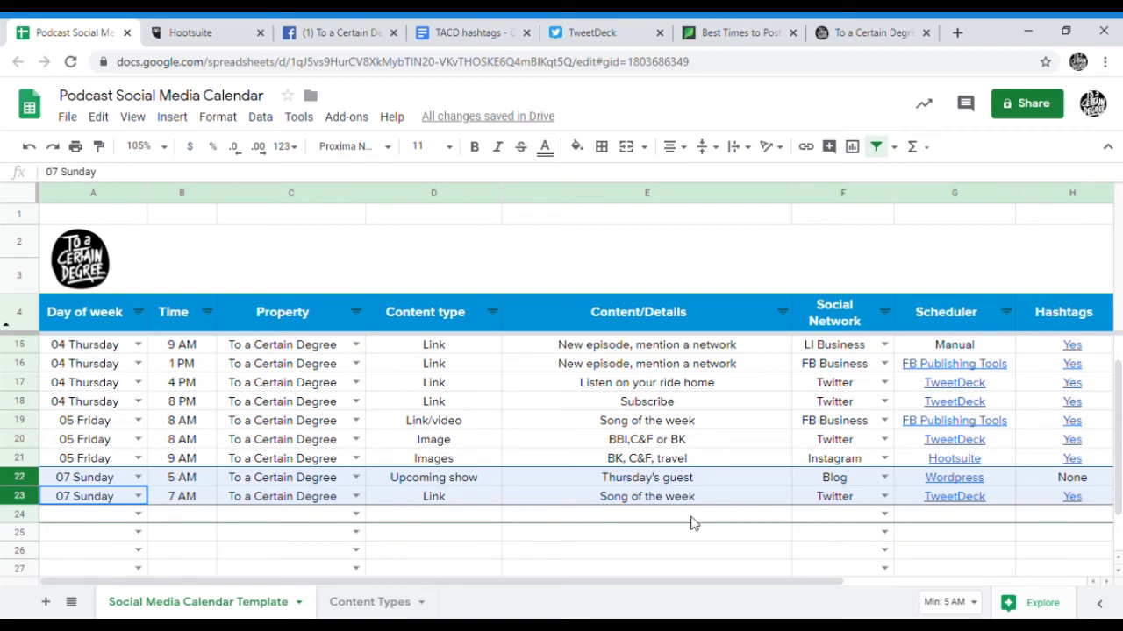
click(465, 483)
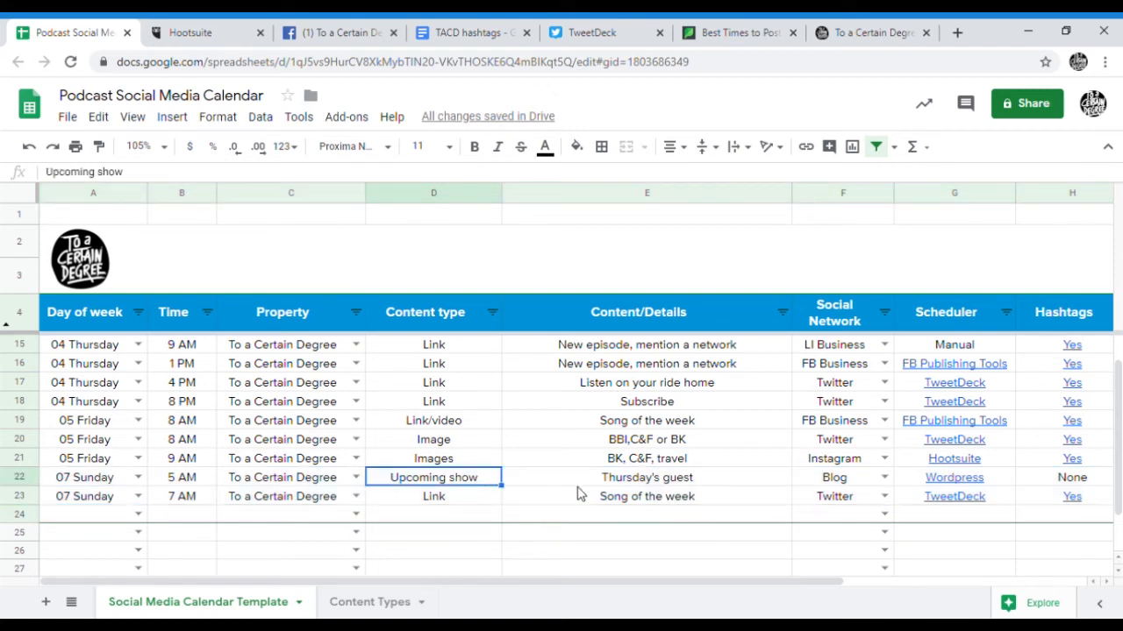
click(664, 484)
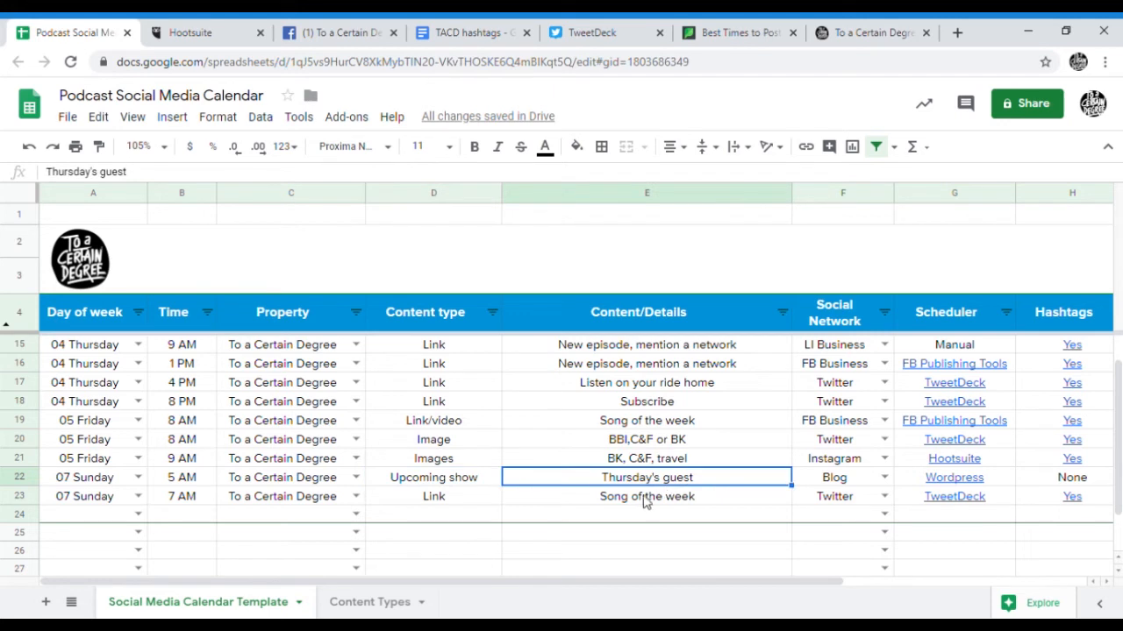
click(644, 498)
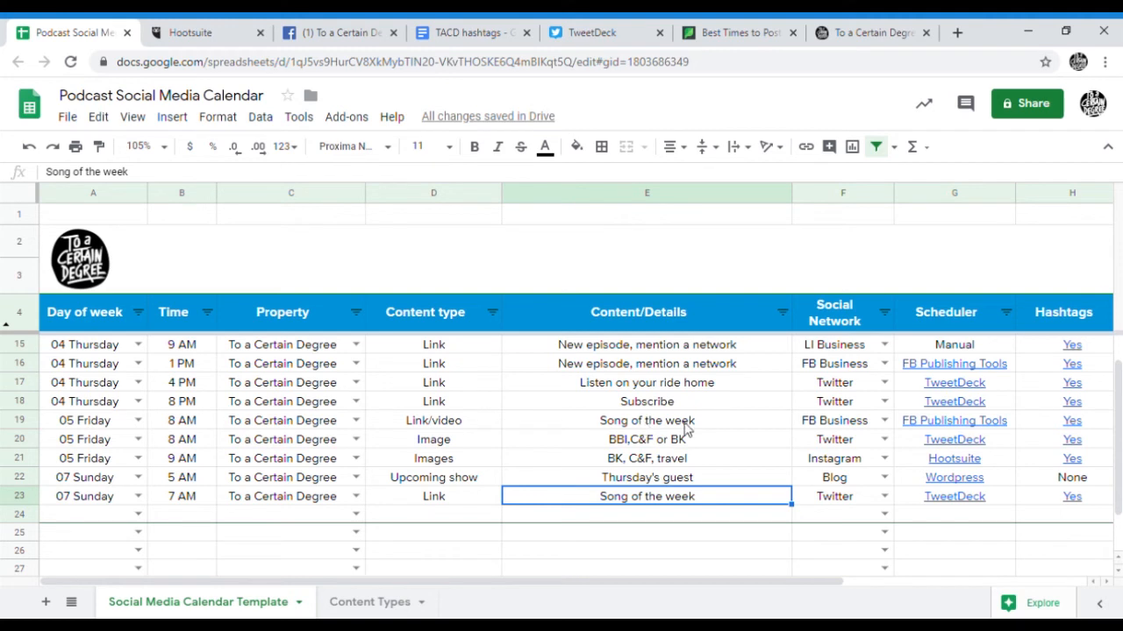
click(850, 500)
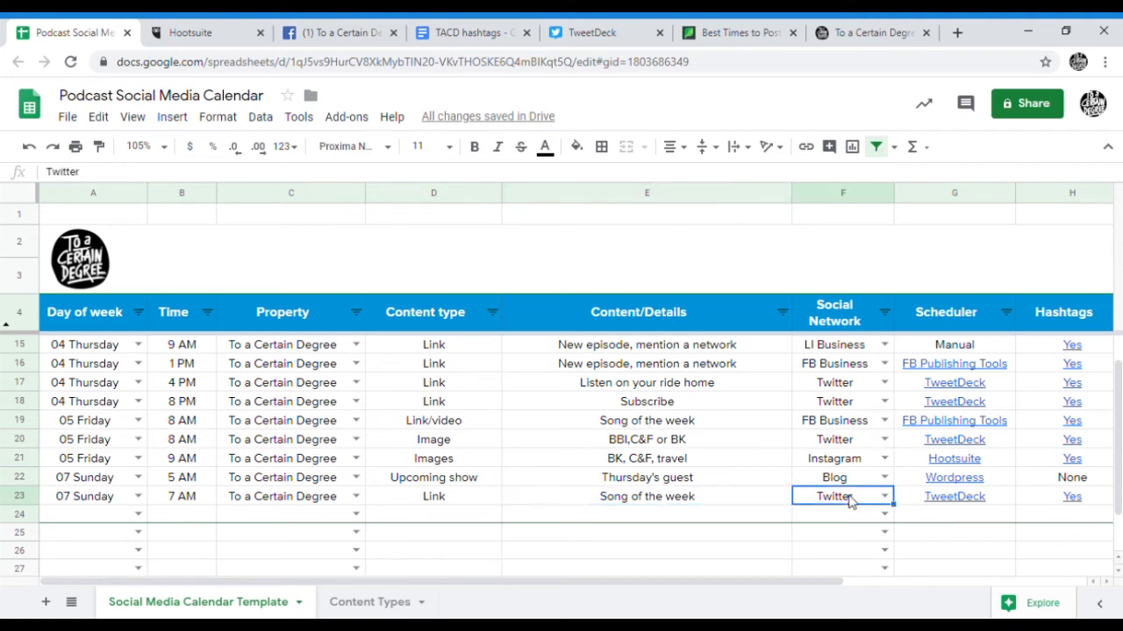
click(839, 427)
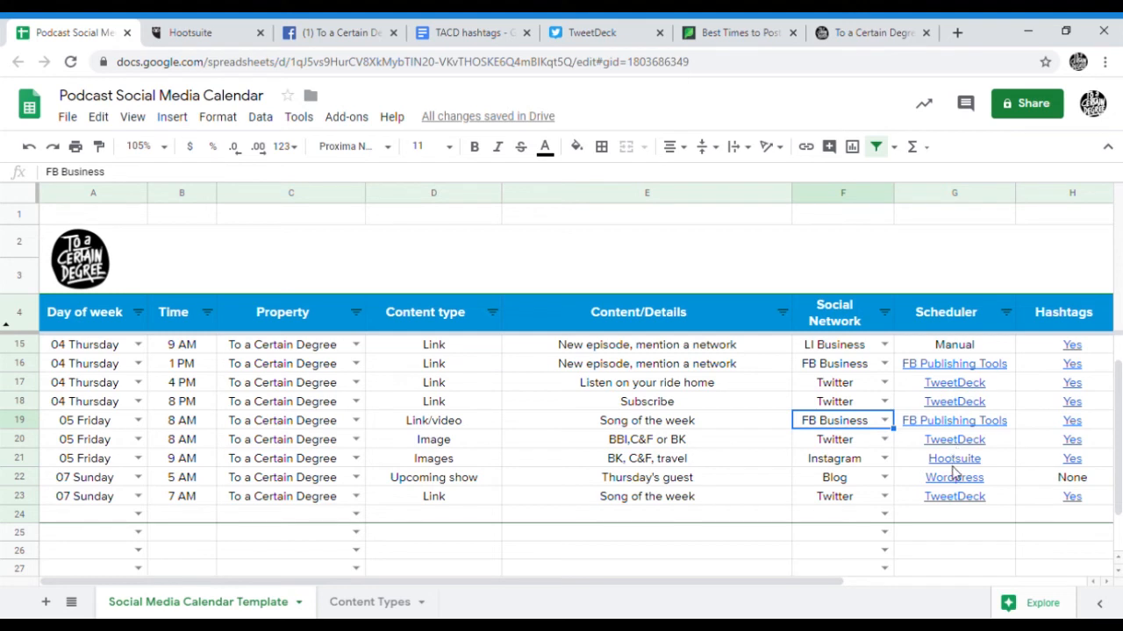
Undo the hiding of Monday rows 5 to 8 and select the property of Monday's 8 AM LI Personal post
mouse_move(947, 492)
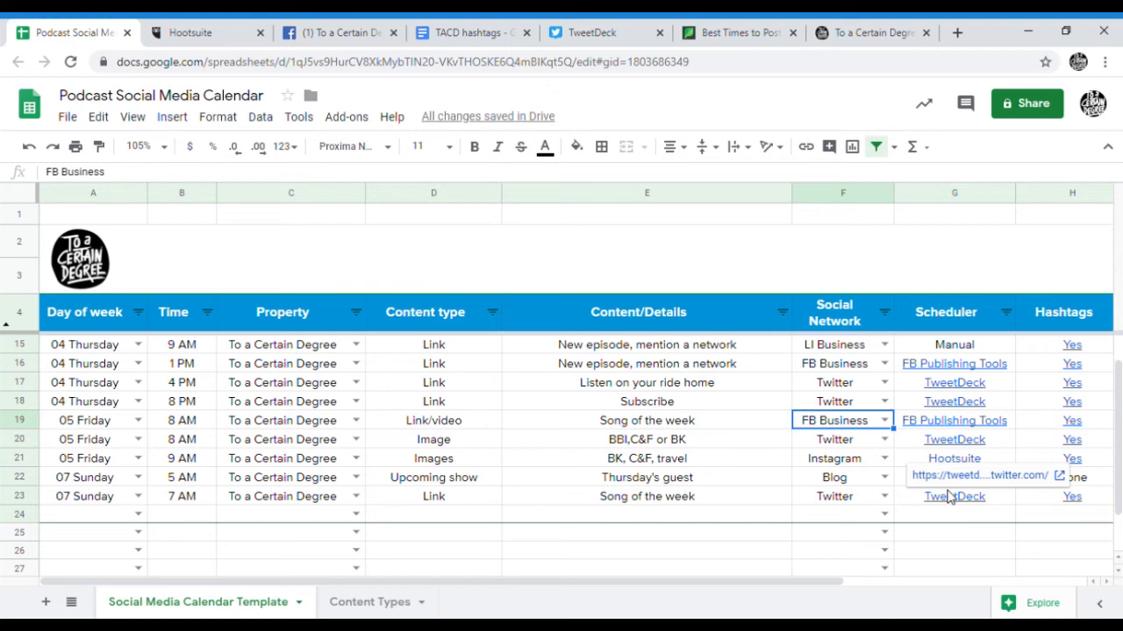
key(ctrl+z)
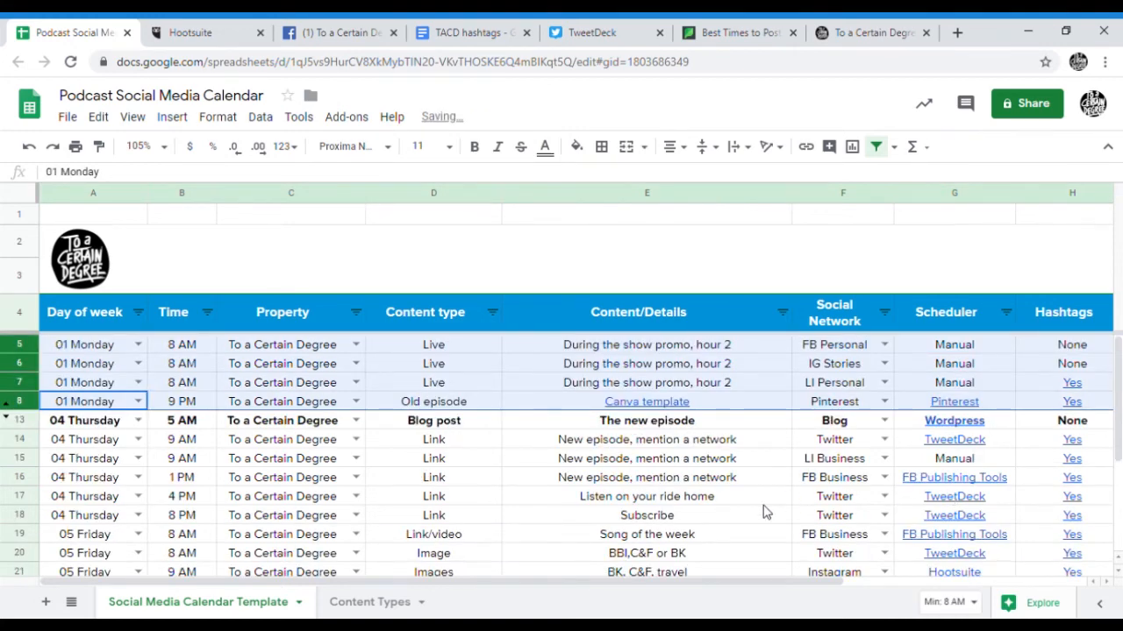
click(307, 386)
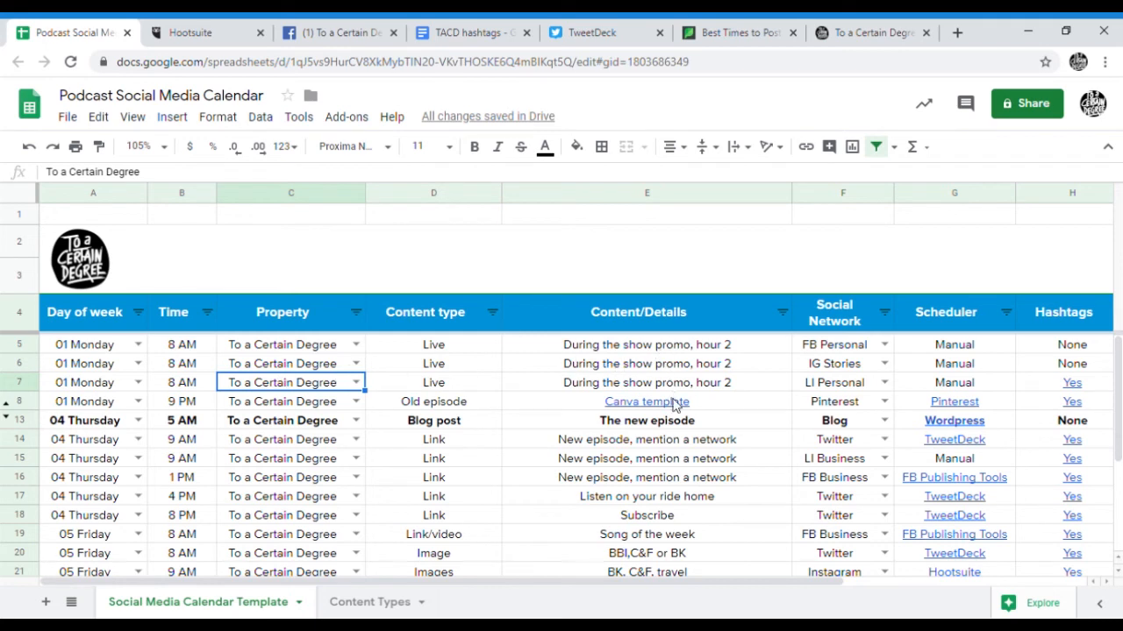
Open the Pinterest scheduler link from the Monday 9 PM row and set the new pin to publish at a later date
mouse_move(677, 404)
click(955, 406)
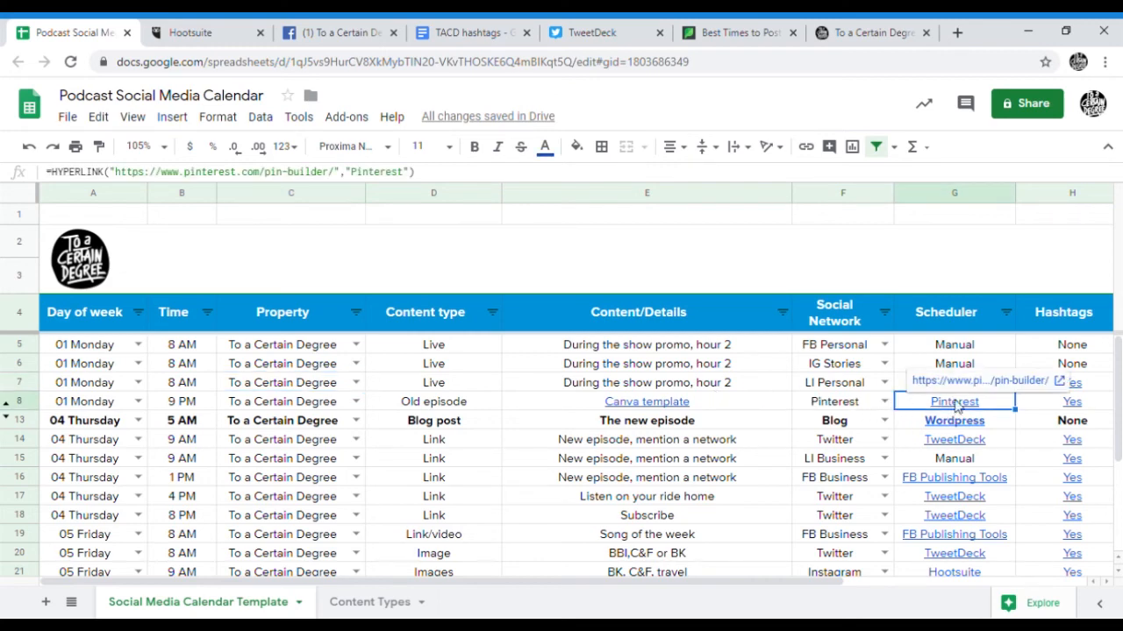
click(970, 383)
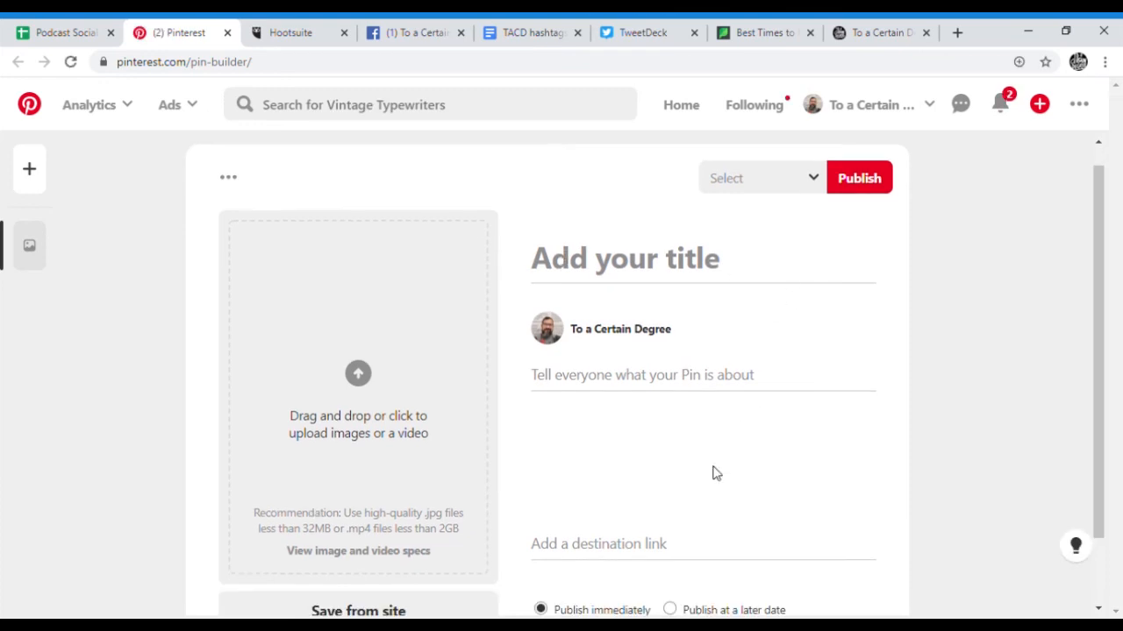
scroll(714, 474, down, 1)
click(672, 534)
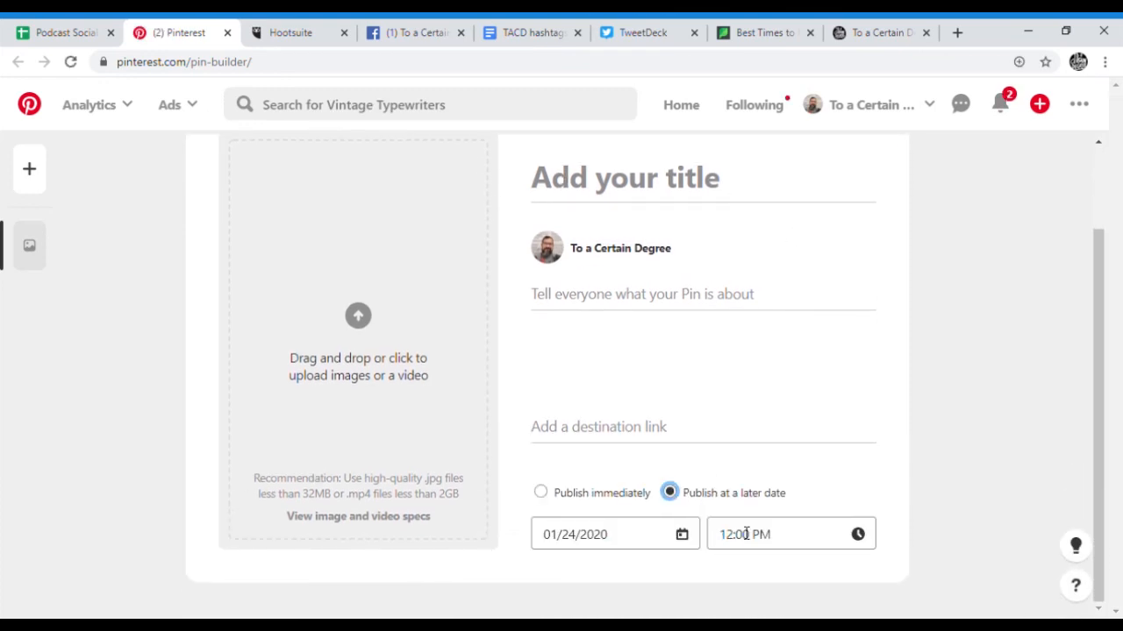
Return to the calendar spreadsheet and undo the hiding of Wednesday rows 9 to 12
click(37, 35)
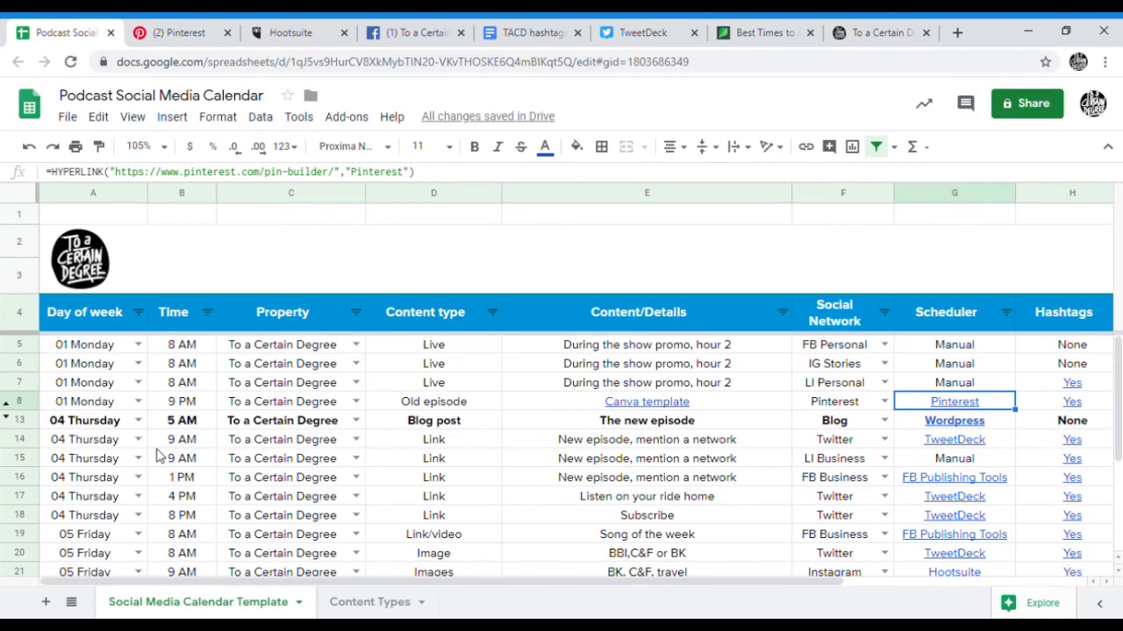
key(ctrl+z)
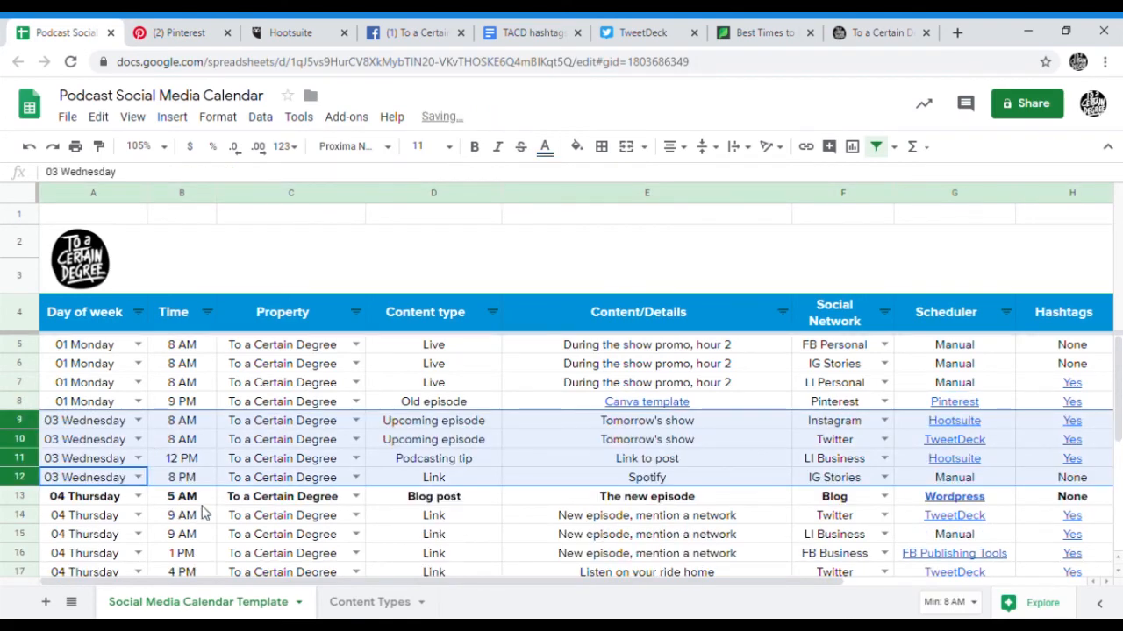
Check the property and scheduler of Wednesday's 8 PM IG Stories post and look over the rows below it
click(272, 480)
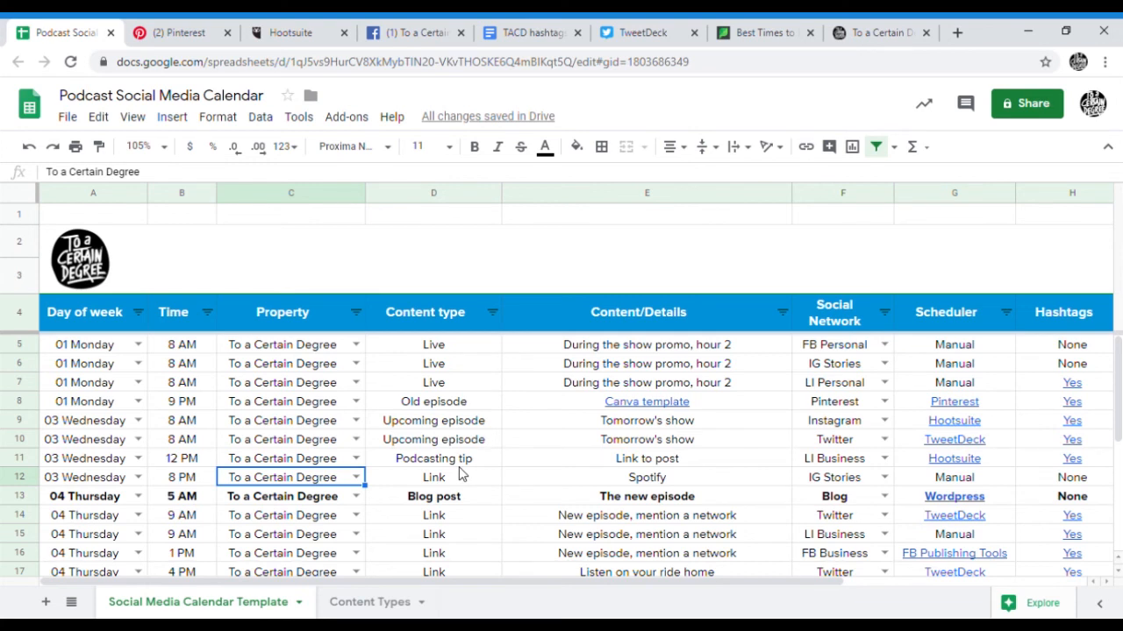
click(958, 482)
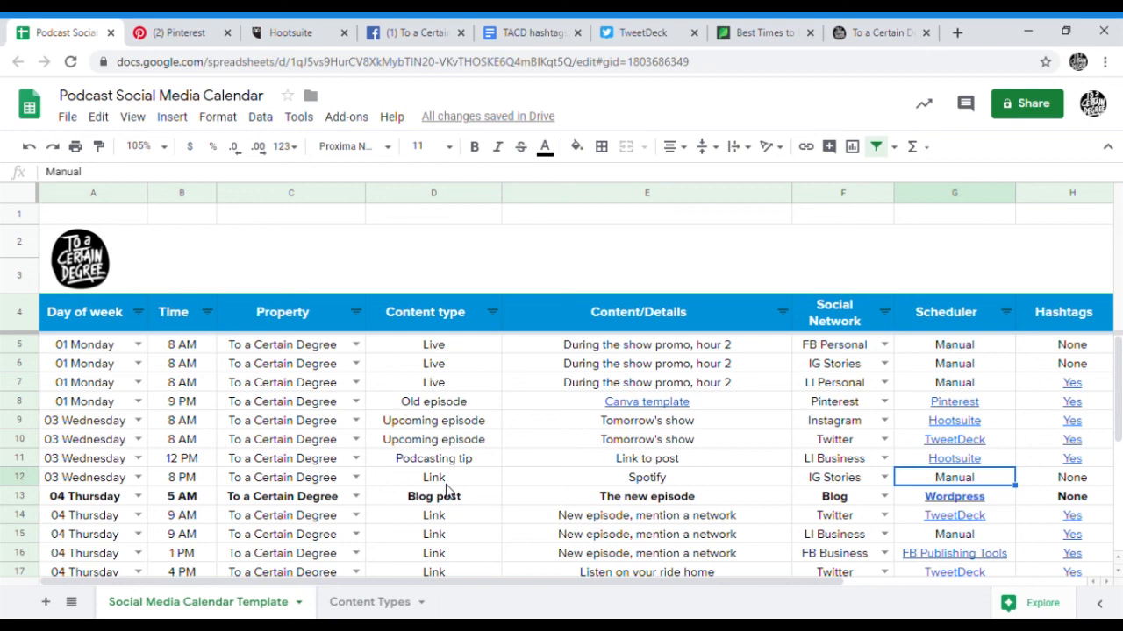
scroll(447, 491, down, 1)
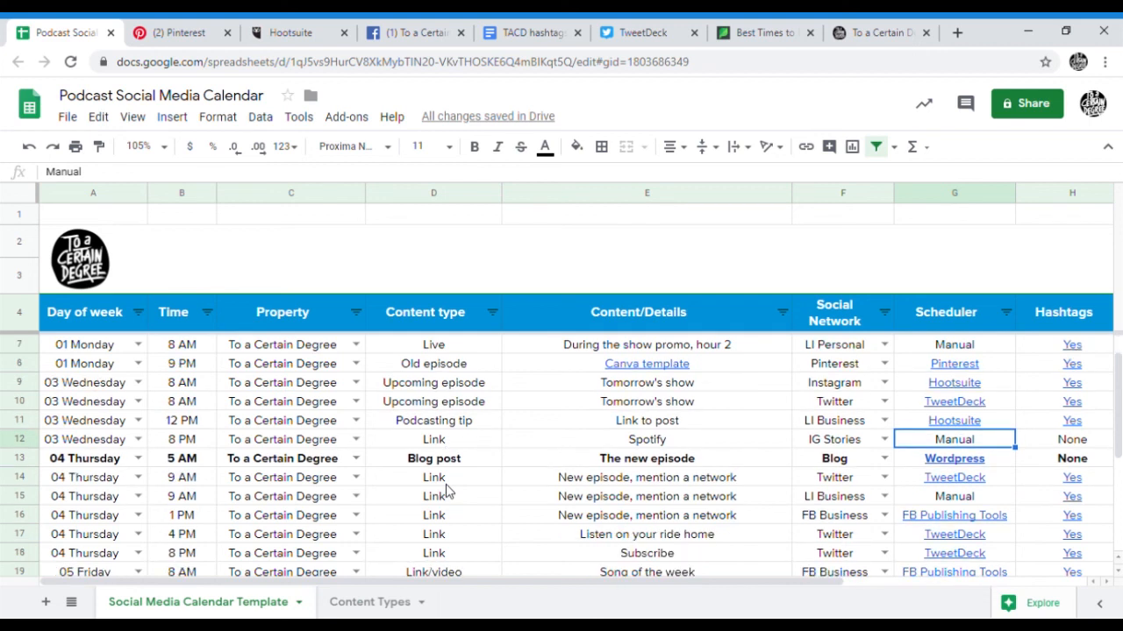